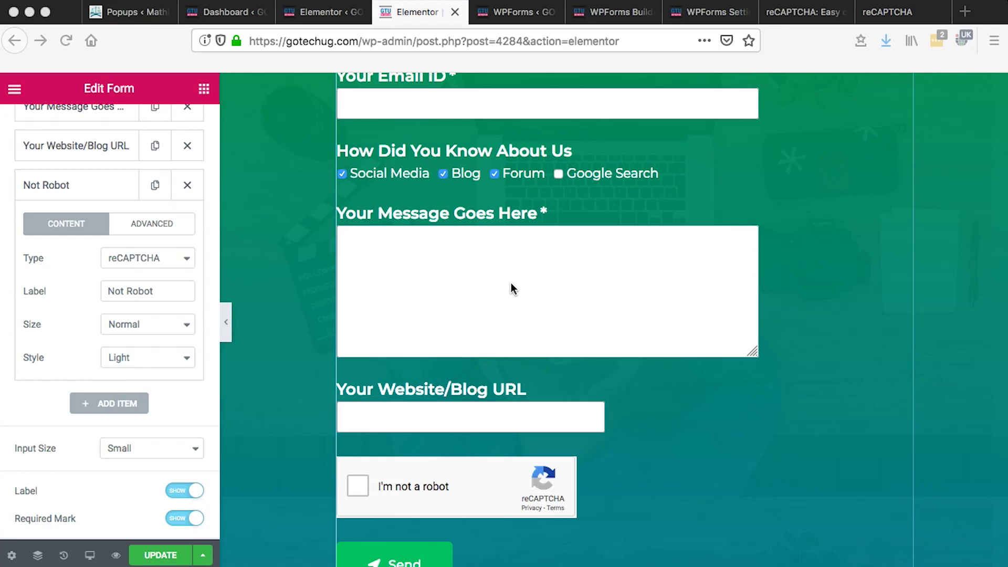
scroll(591, 347, down, 3)
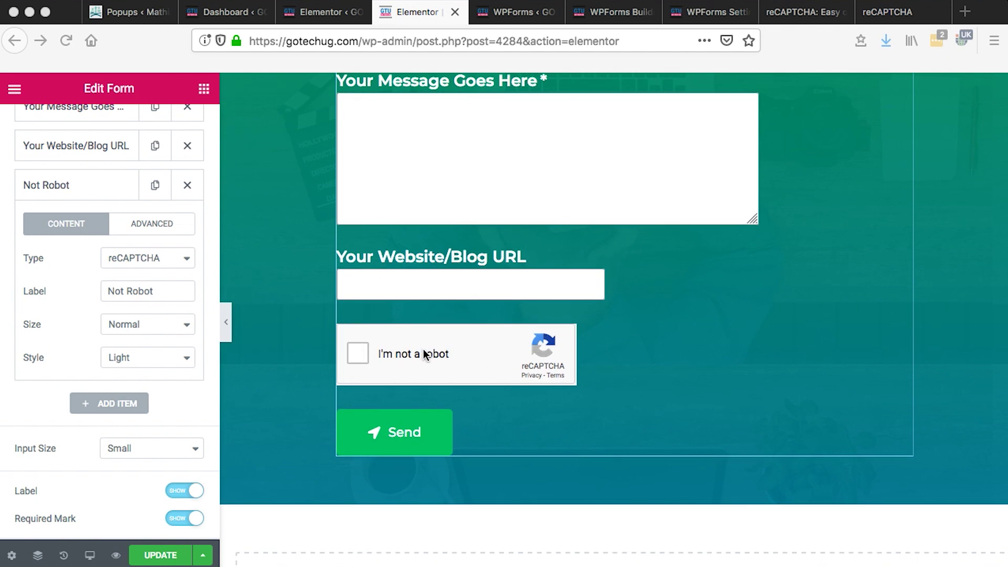
- Switch from the Elementor contact form's reCAPTCHA field to the Go Tech UG form in WPForms
click(610, 11)
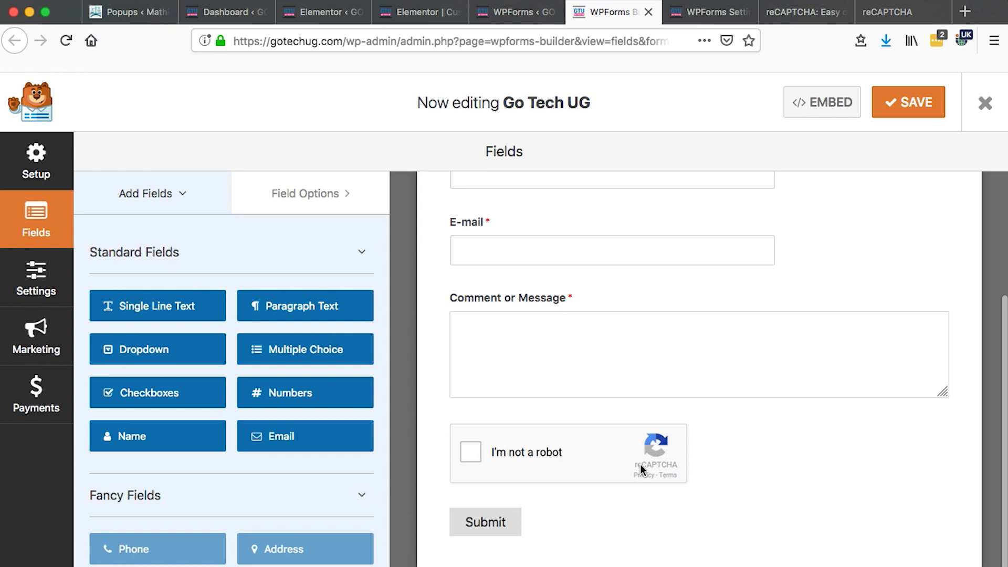
- Go from the dashboard to the WPForms forms list and begin a new form
click(225, 13)
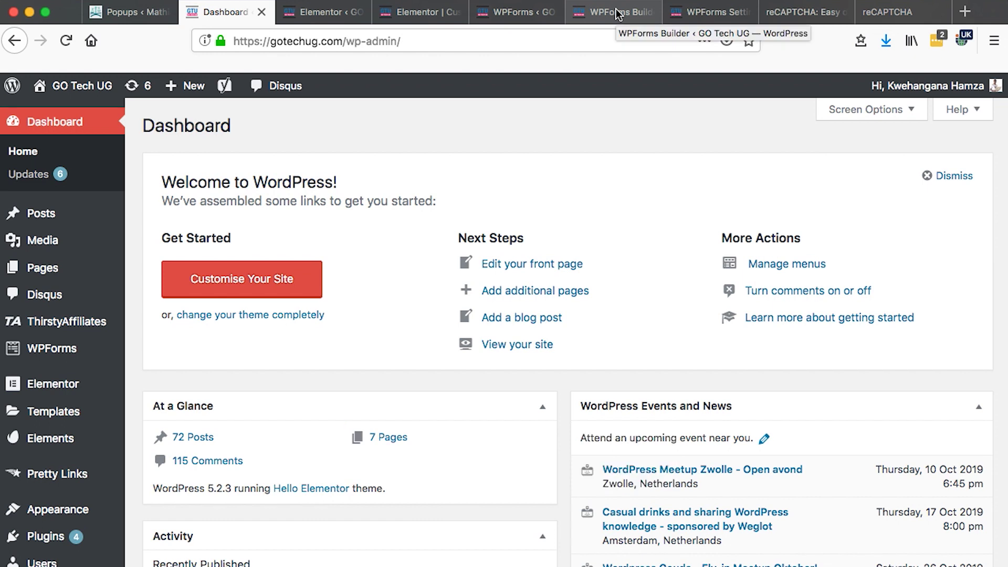
click(520, 12)
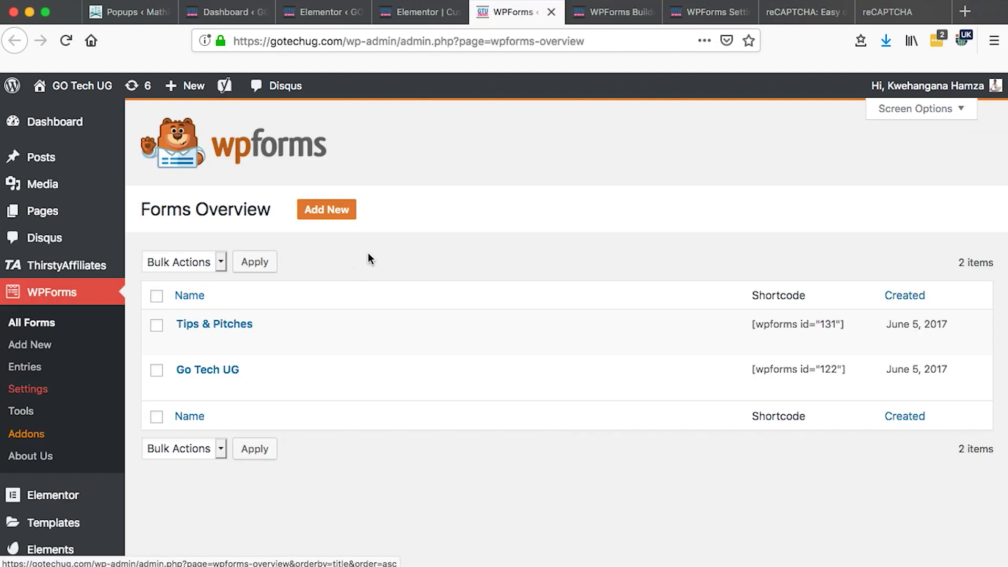
click(316, 219)
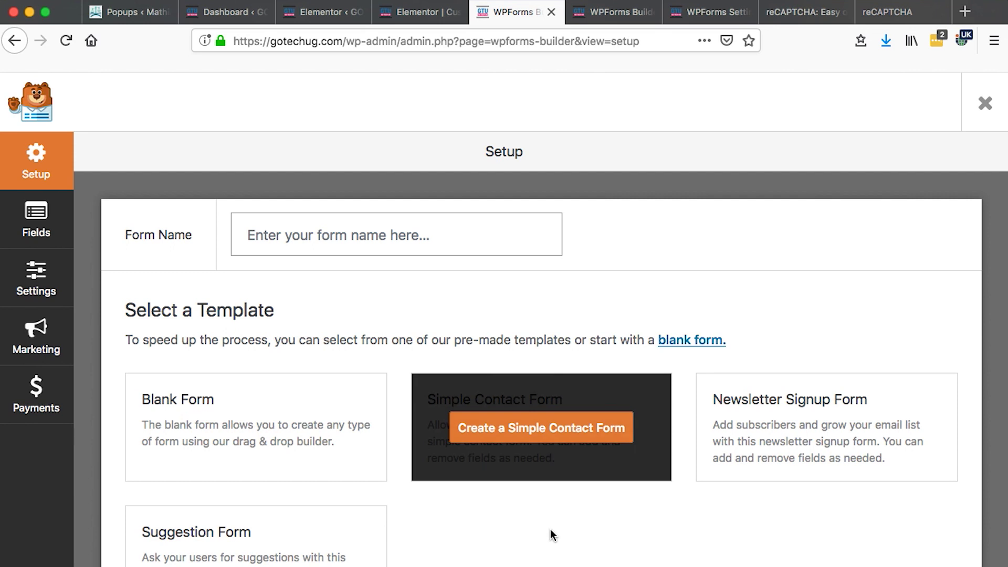
scroll(520, 508, down, 3)
mouse_move(256, 462)
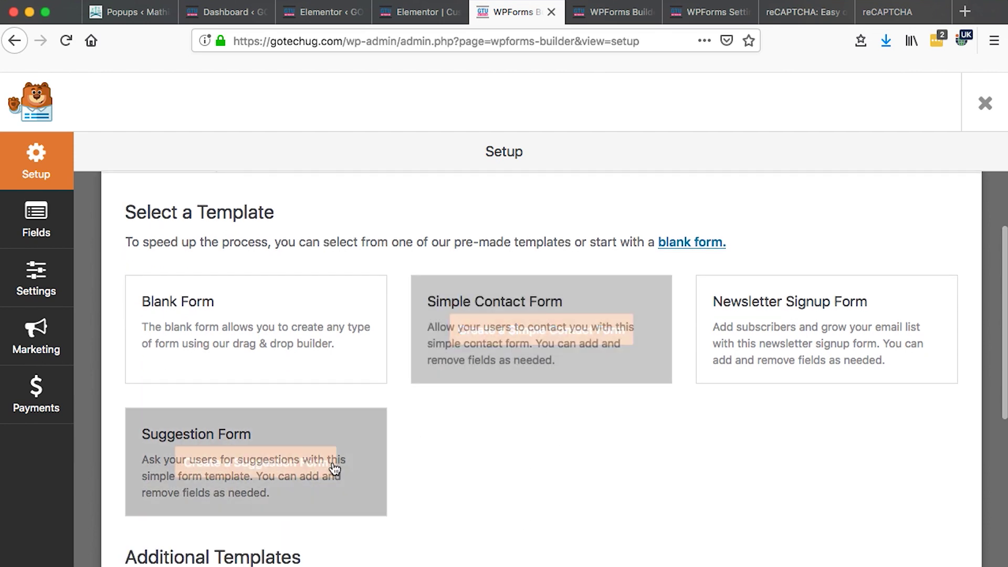
scroll(549, 463, down, 2)
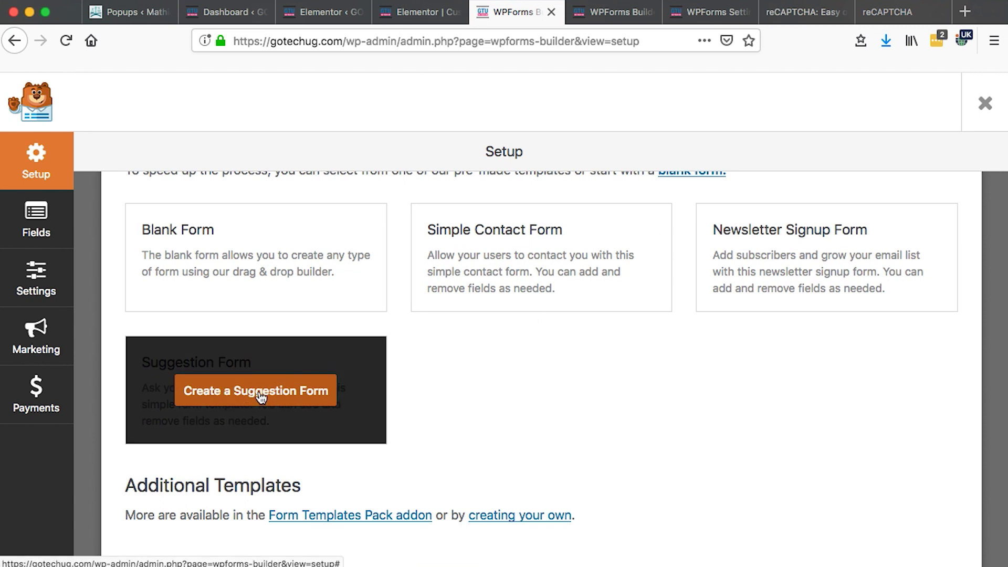
- Create the Suggestion Form, compare it with the Go Tech UG form, then open WPForms Settings
click(260, 398)
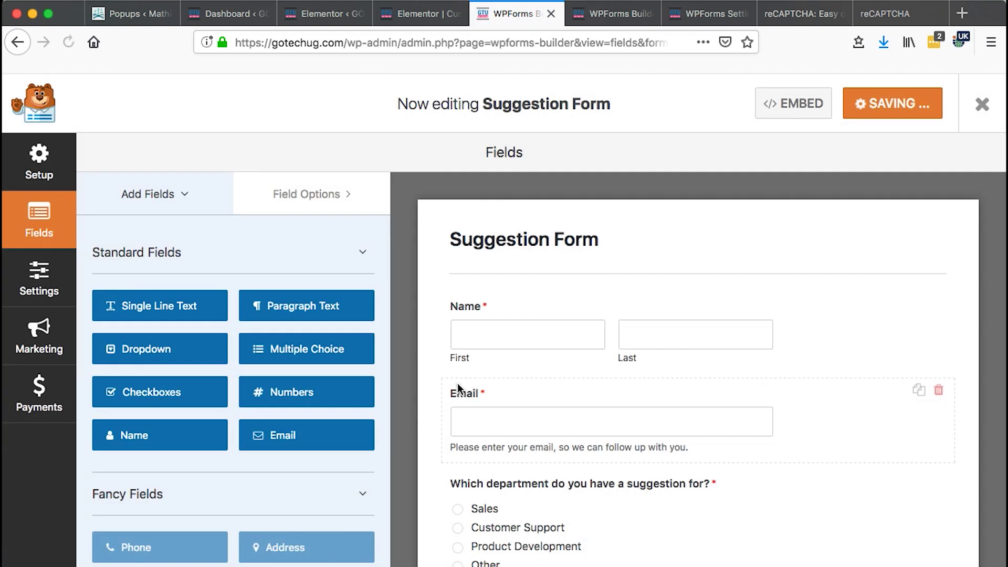
scroll(457, 388, down, 5)
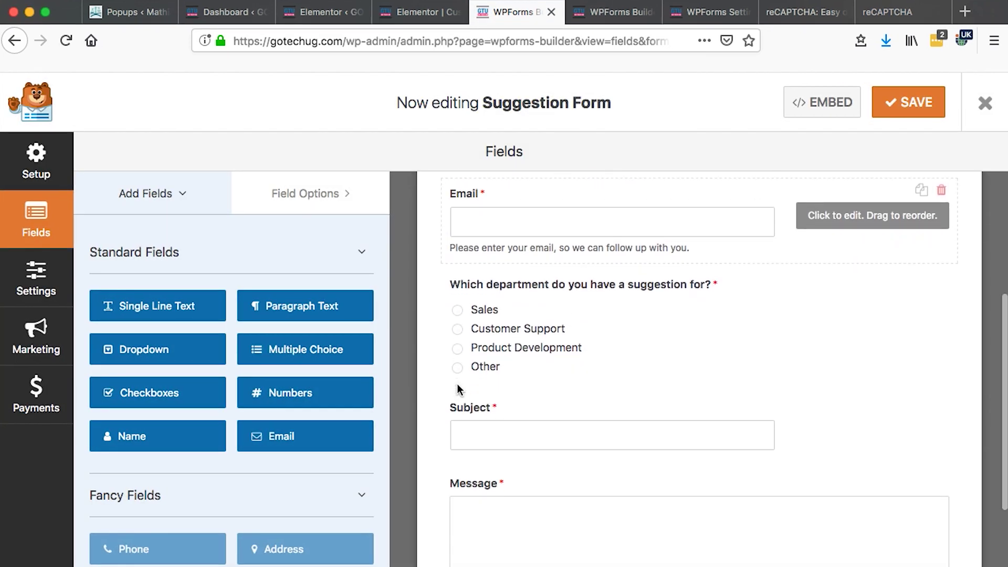
scroll(517, 443, down, 1)
scroll(517, 444, down, 3)
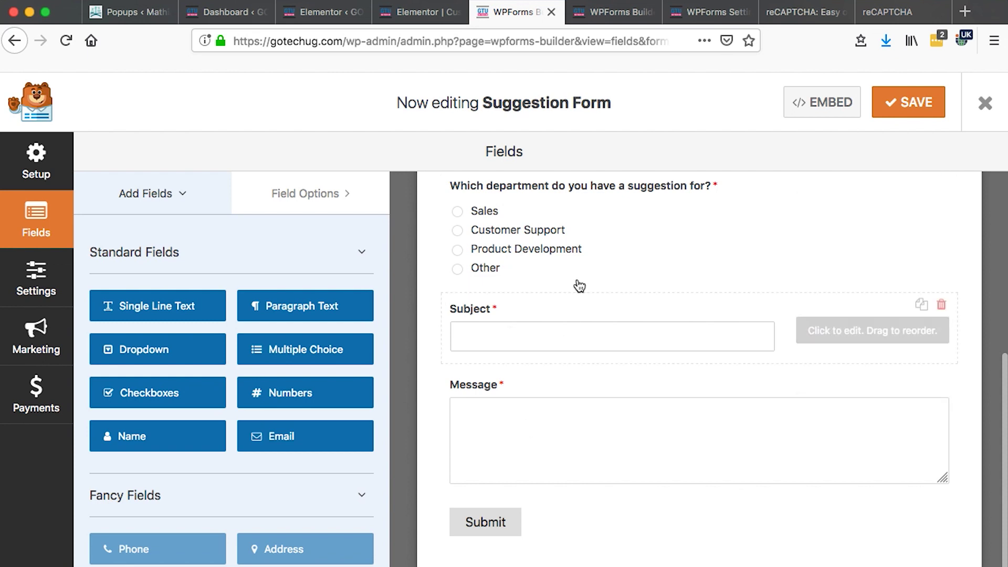
scroll(579, 286, up, 1)
scroll(480, 313, up, 5)
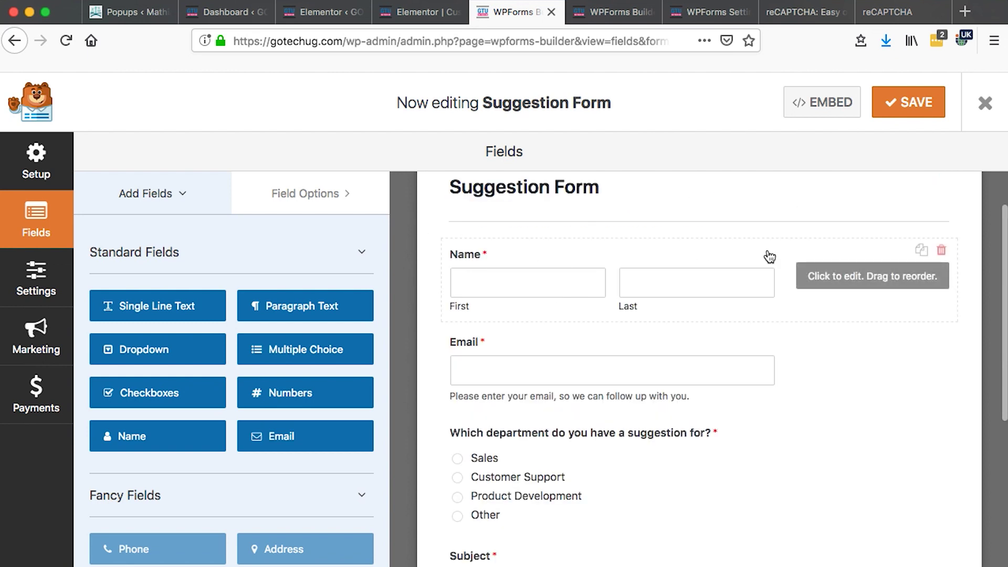
scroll(761, 462, down, 5)
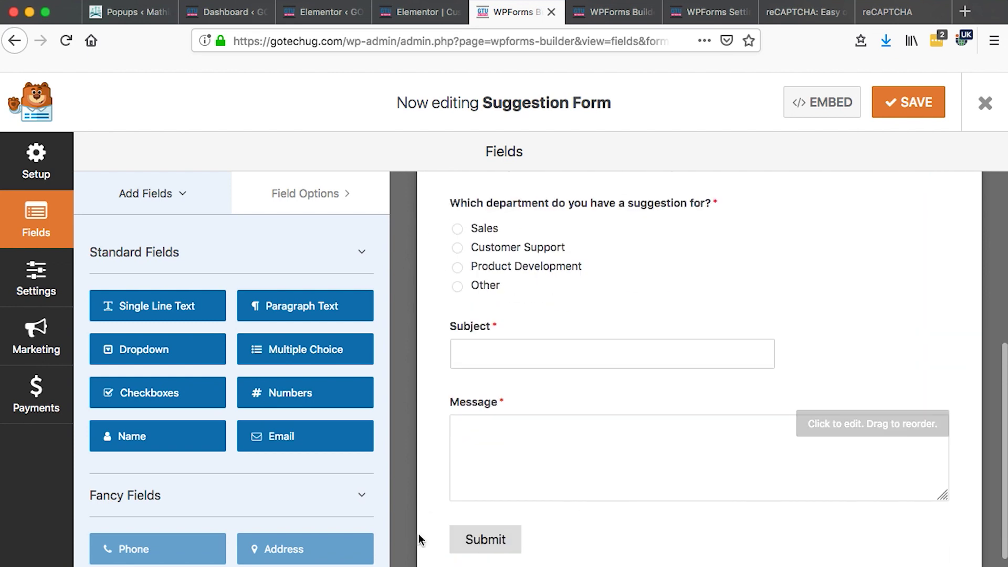
click(628, 18)
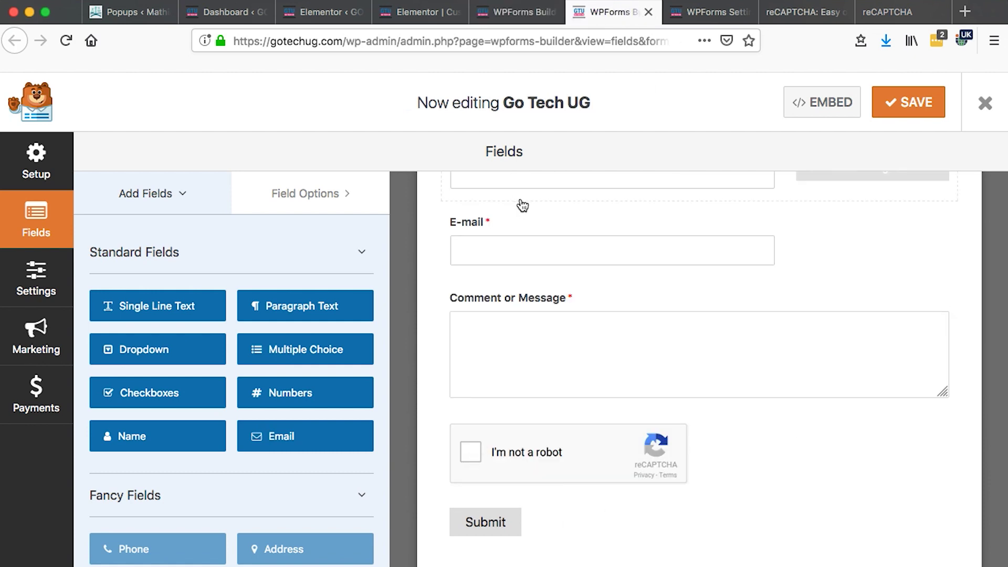
click(504, 18)
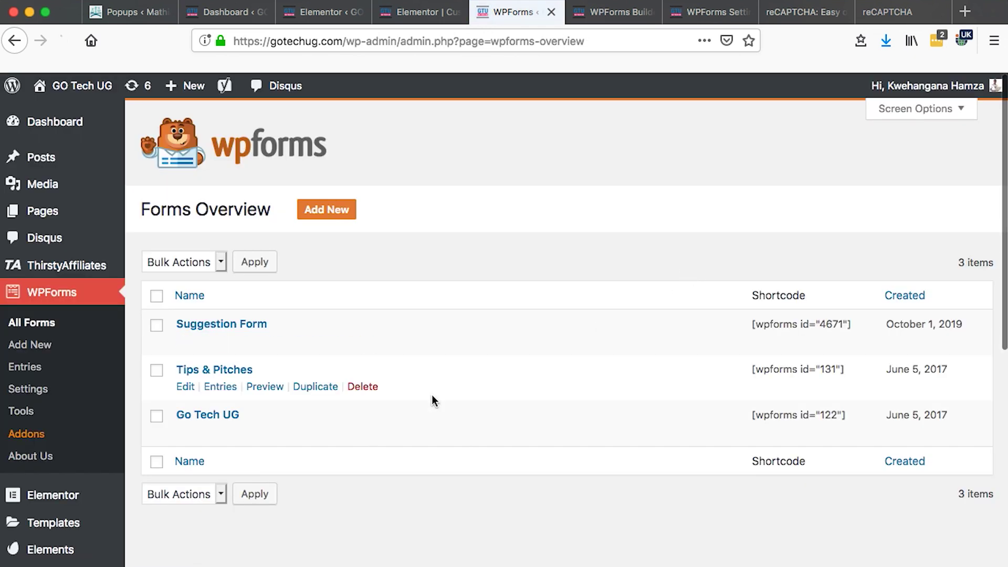
click(28, 389)
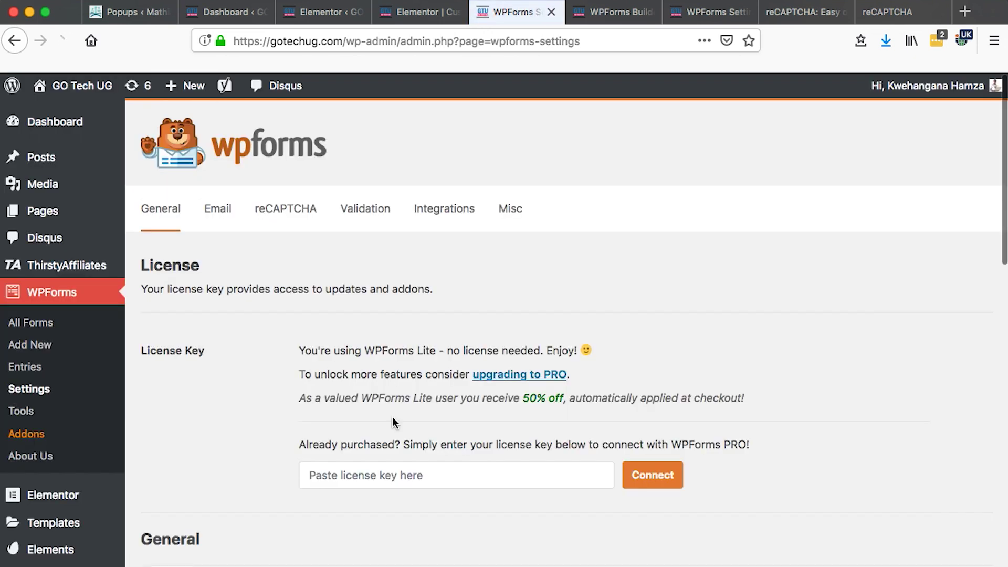
scroll(393, 416, down, 1)
- Review the v2 checkbox site and secret keys under WPForms reCAPTCHA, then return to Elementor
click(287, 204)
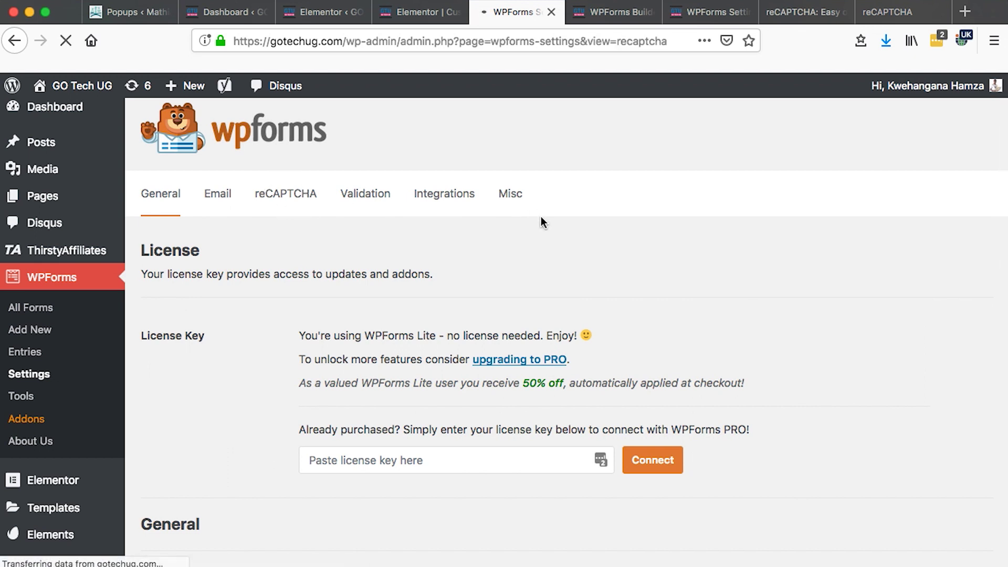
scroll(586, 283, down, 5)
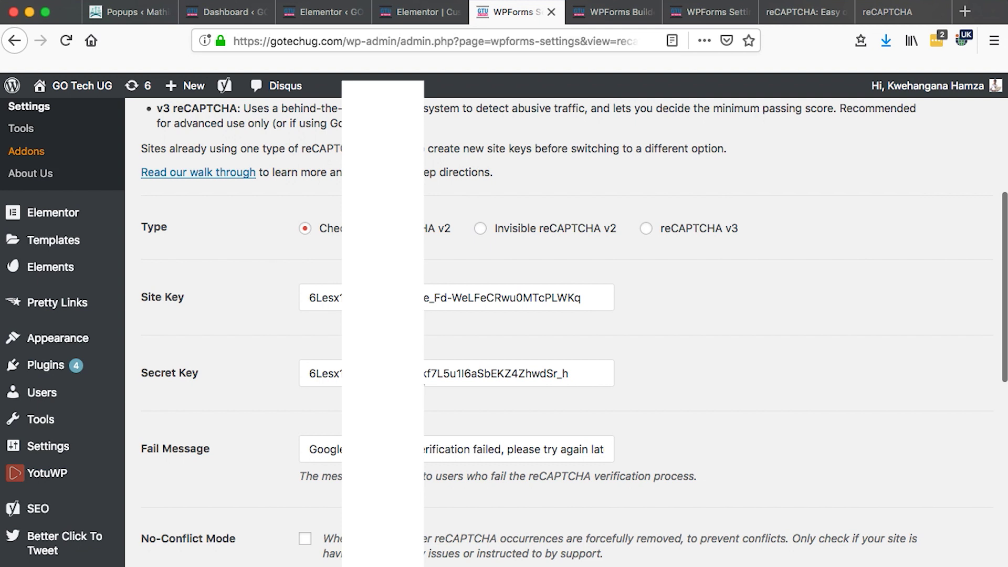
scroll(500, 438, down, 3)
scroll(500, 438, up, 3)
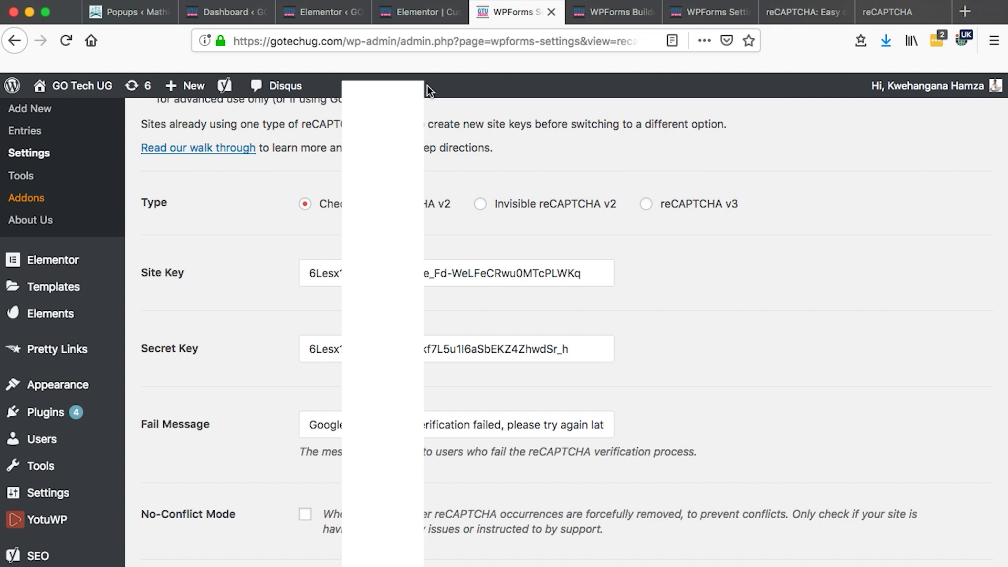
click(418, 12)
scroll(449, 456, down, 3)
scroll(449, 456, up, 3)
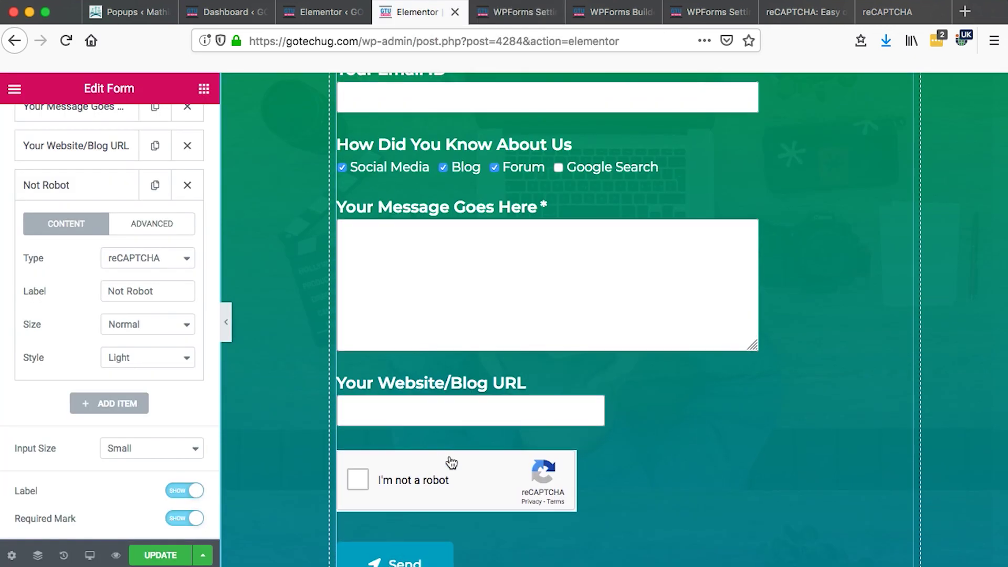
scroll(498, 410, up, 3)
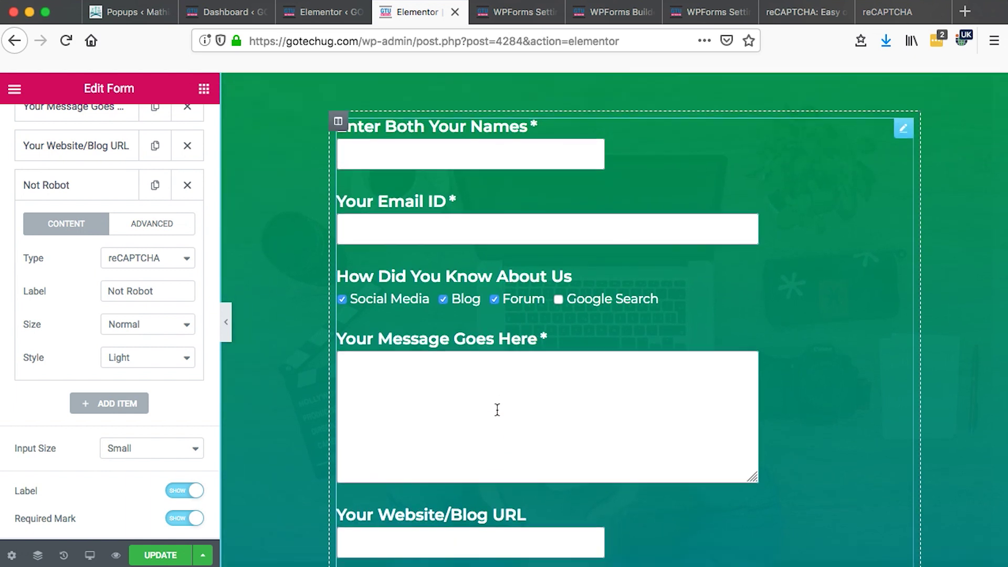
scroll(497, 409, down, 3)
scroll(458, 485, up, 5)
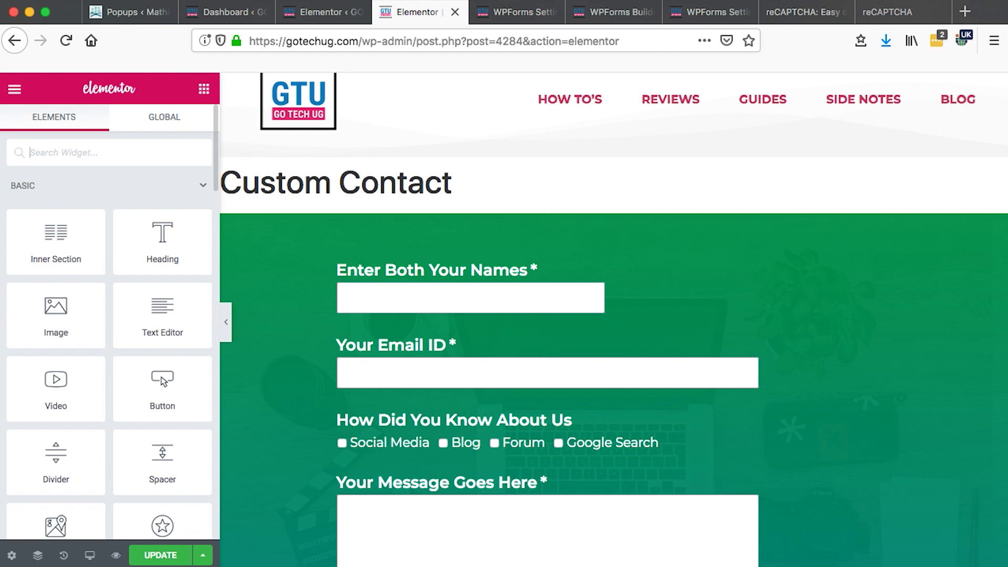
text(form)
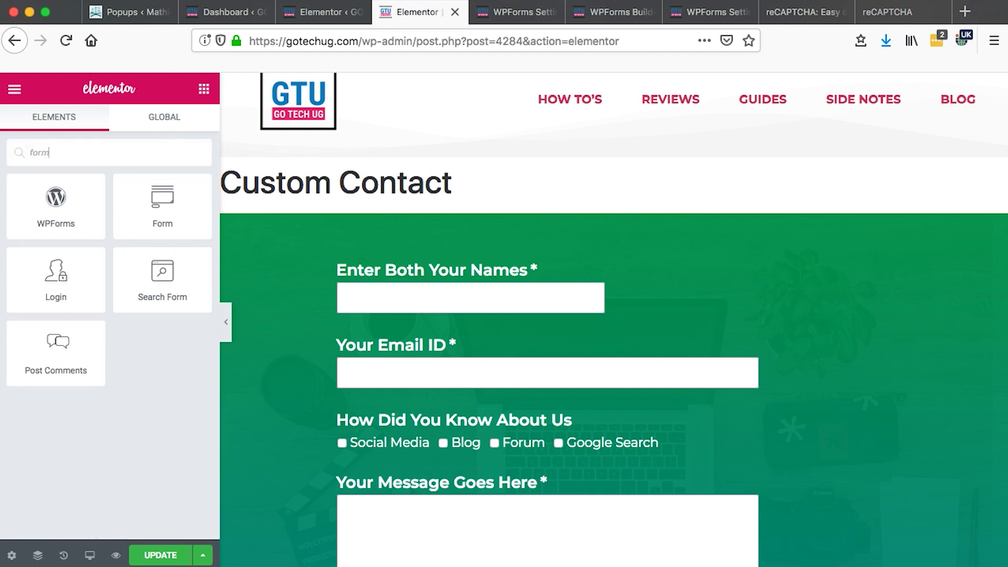
drag(163, 205, 607, 274)
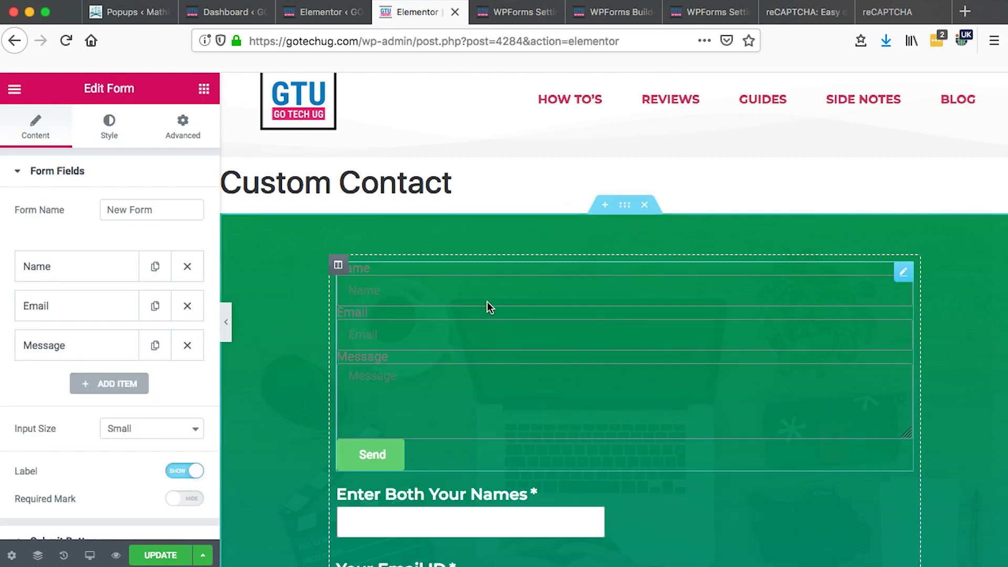
scroll(540, 444, down, 3)
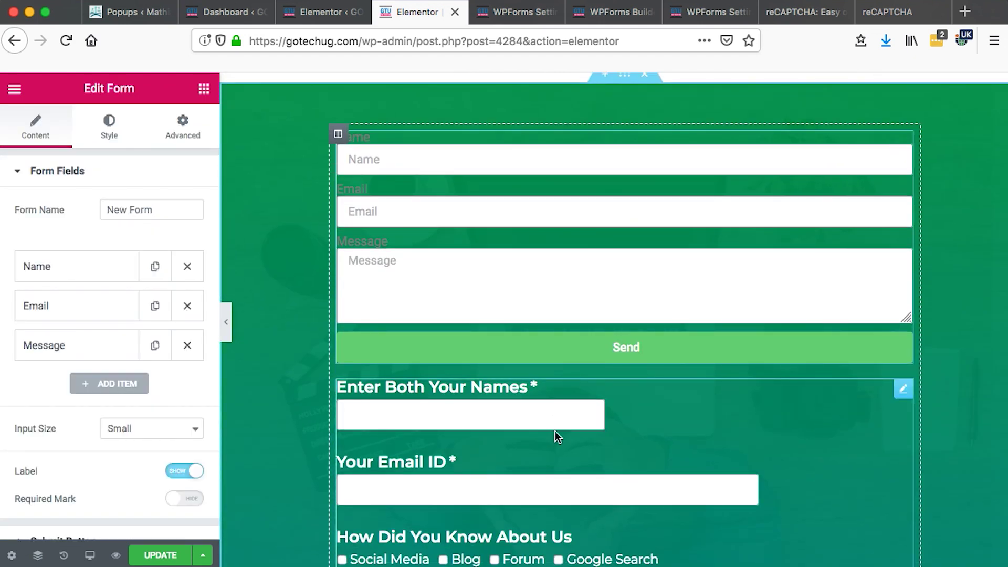
right_click(888, 228)
click(890, 376)
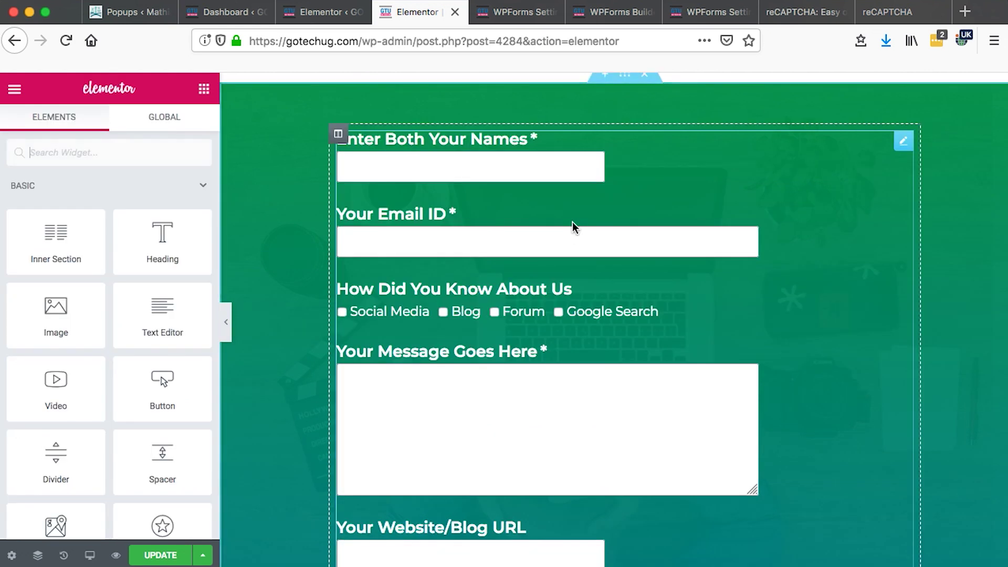
scroll(564, 306, down, 2)
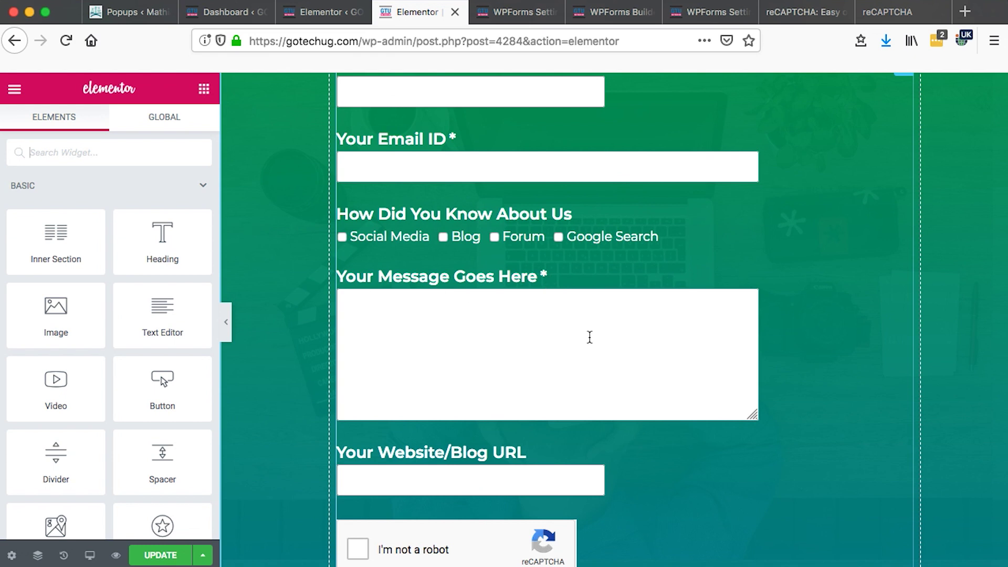
scroll(589, 337, down, 3)
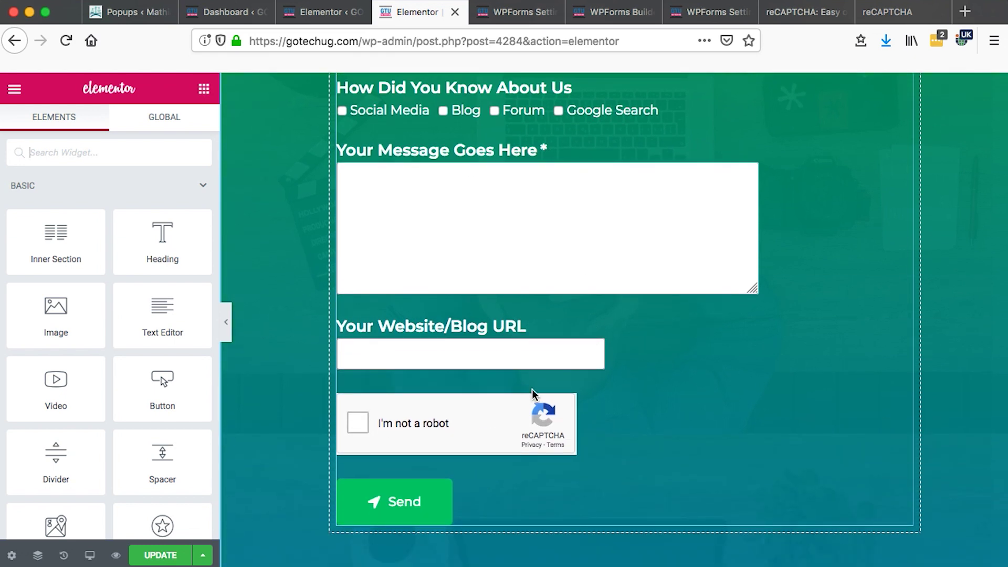
scroll(533, 394, up, 10)
- Add a new field to the custom contact form widget and make it a reCAPTCHA
click(905, 306)
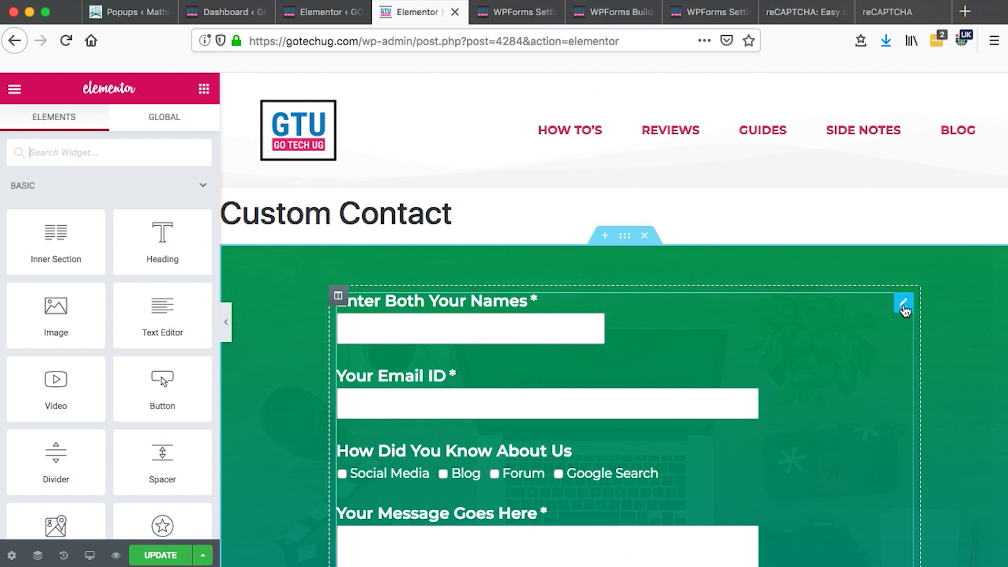
click(905, 308)
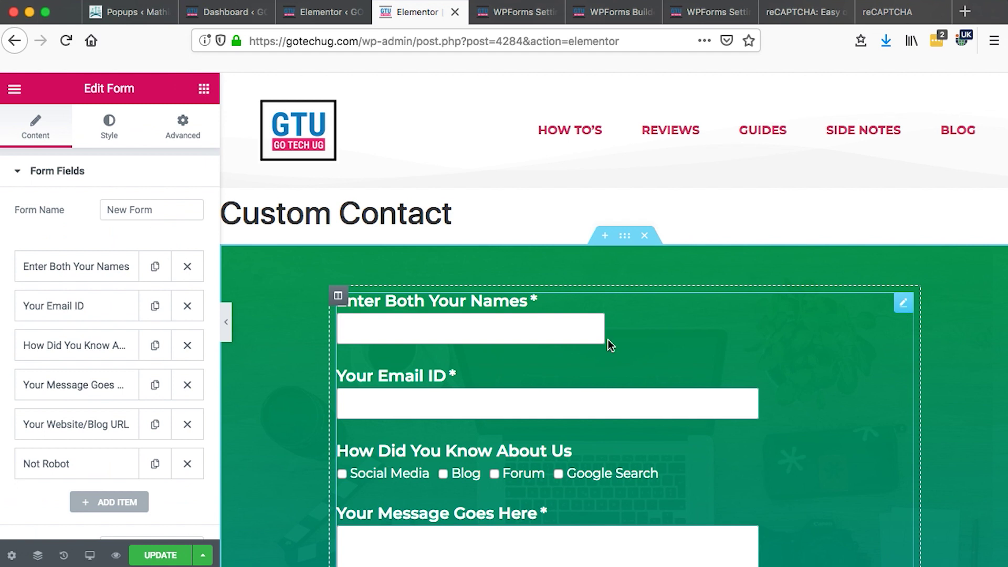
scroll(79, 386, down, 2)
scroll(79, 374, down, 2)
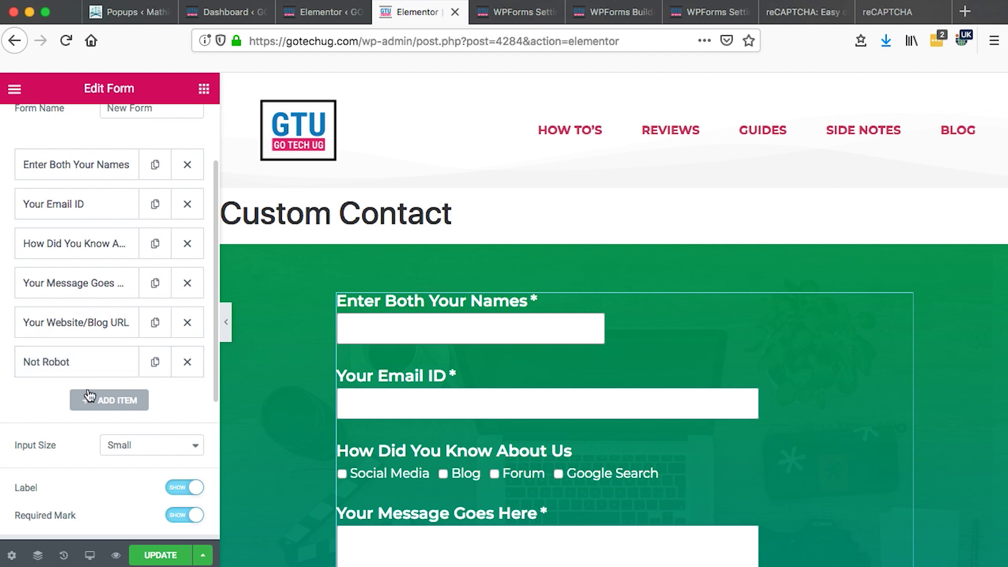
click(97, 407)
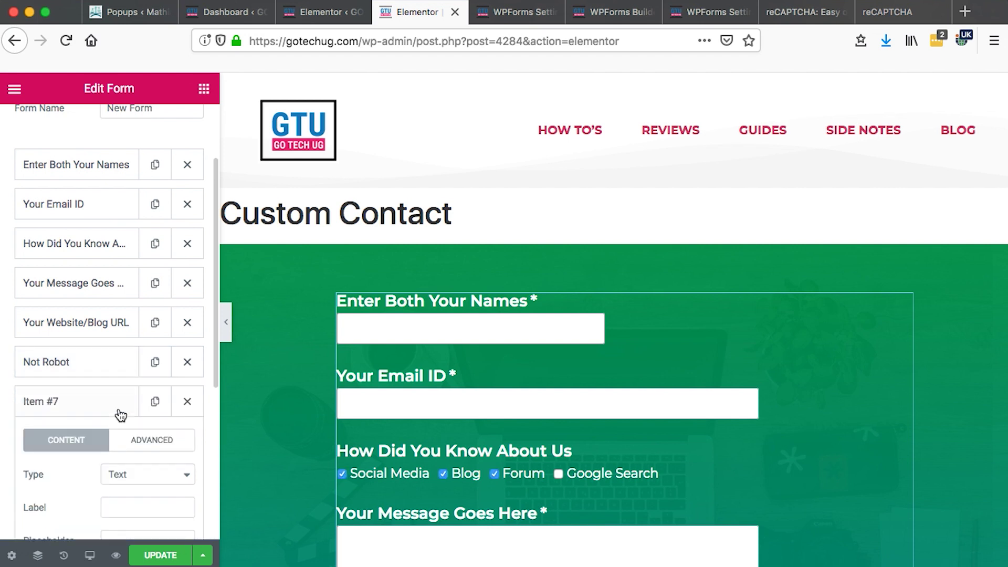
scroll(118, 415, down, 1)
scroll(118, 414, down, 1)
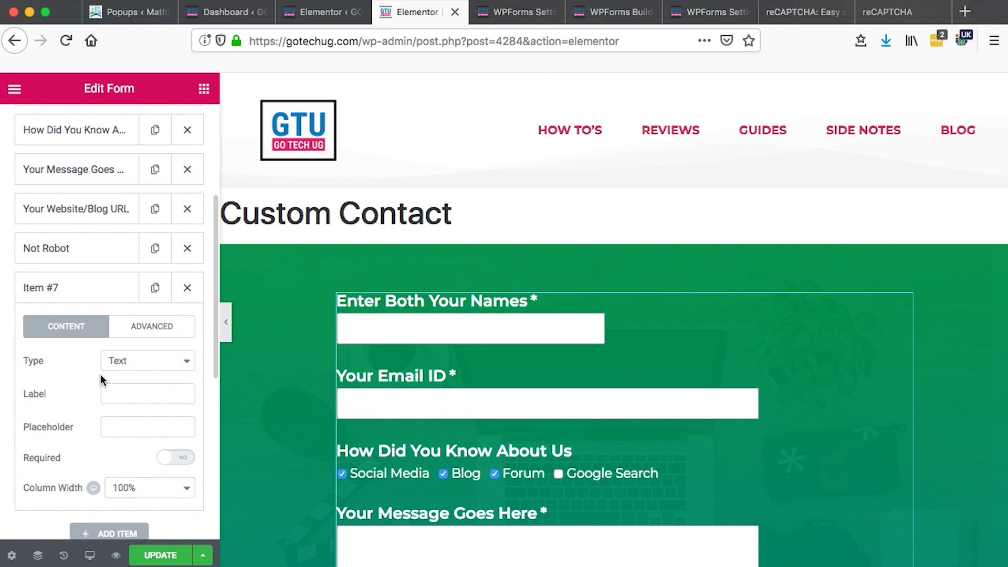
click(131, 360)
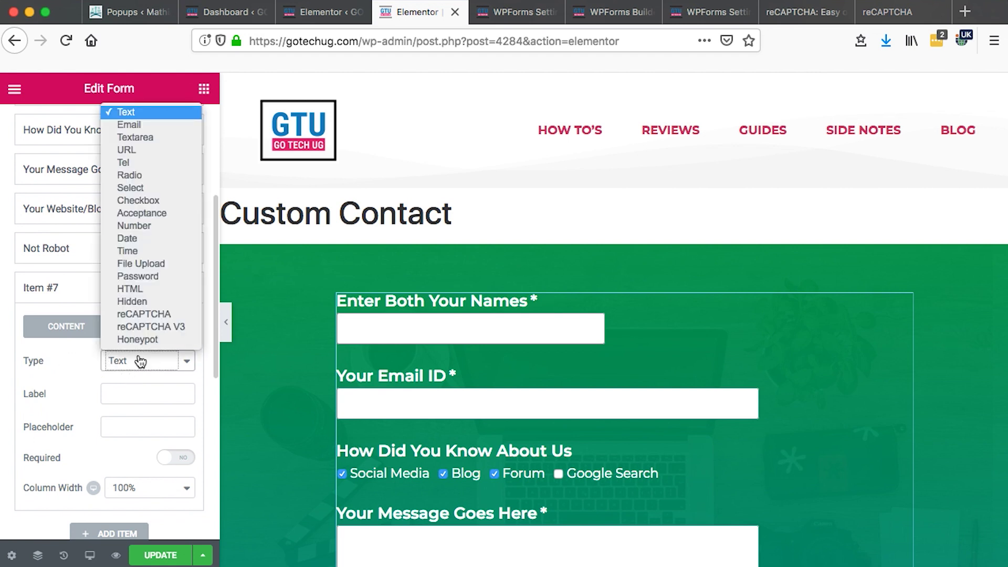
click(151, 317)
scroll(127, 336, down, 1)
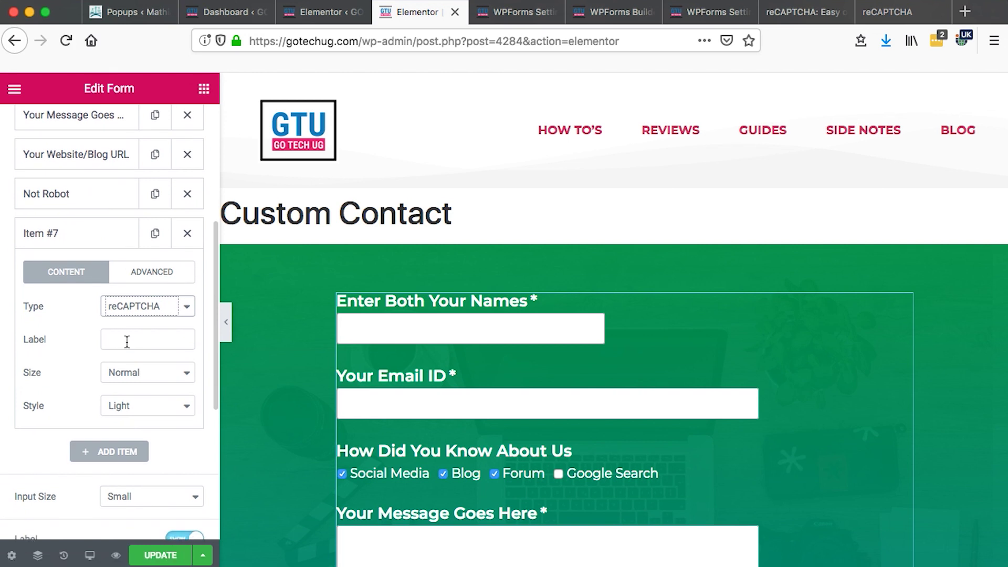
- Leave the reCAPTCHA label empty and keep size Normal and style Light
click(127, 342)
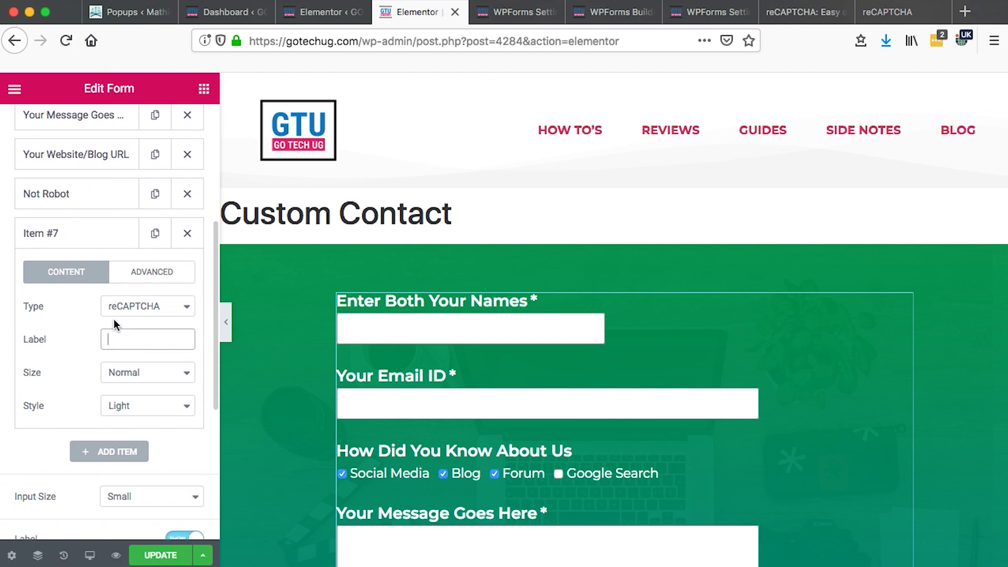
click(155, 383)
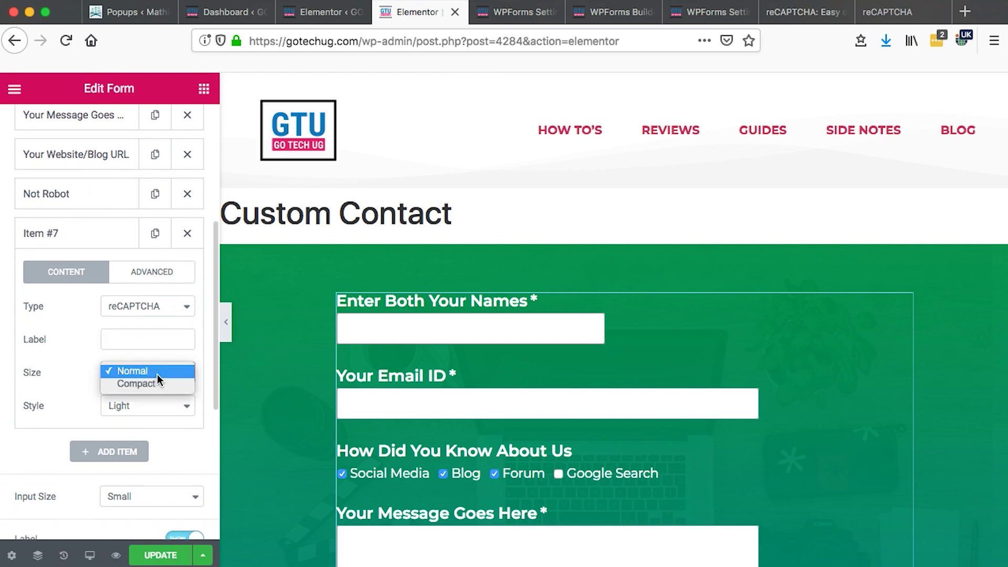
scroll(136, 389, down, 1)
click(174, 313)
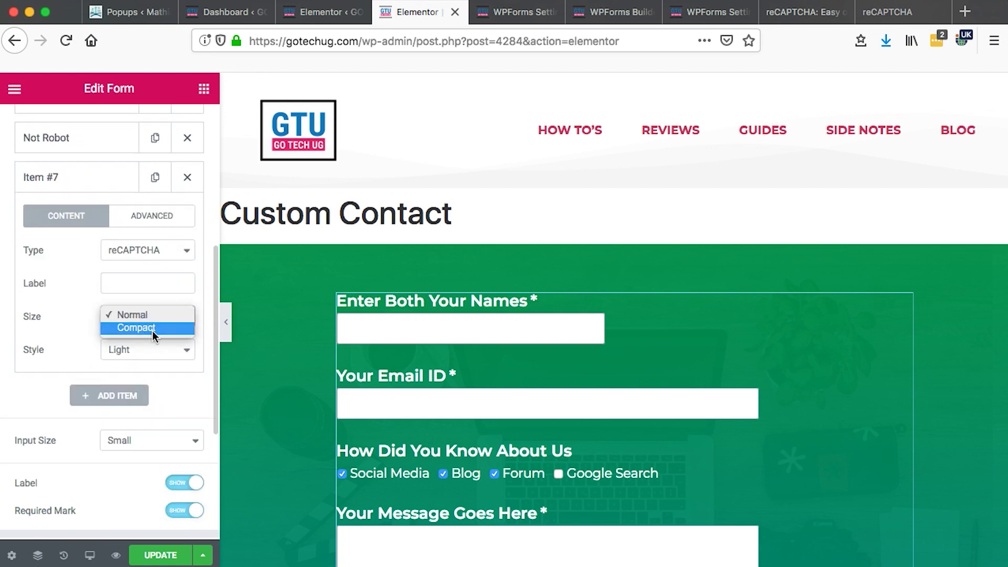
click(72, 329)
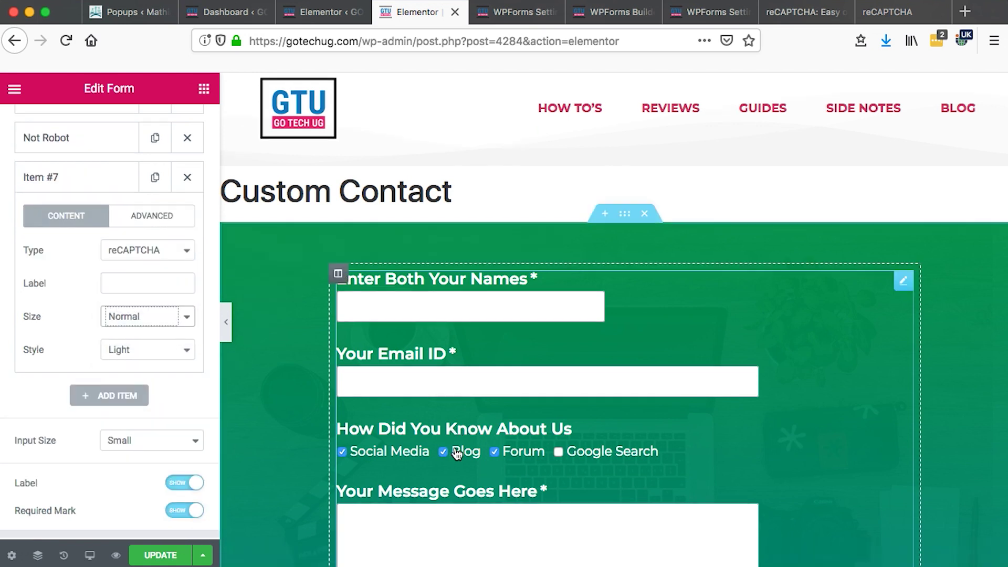
scroll(455, 447, down, 4)
scroll(386, 504, down, 2)
click(148, 350)
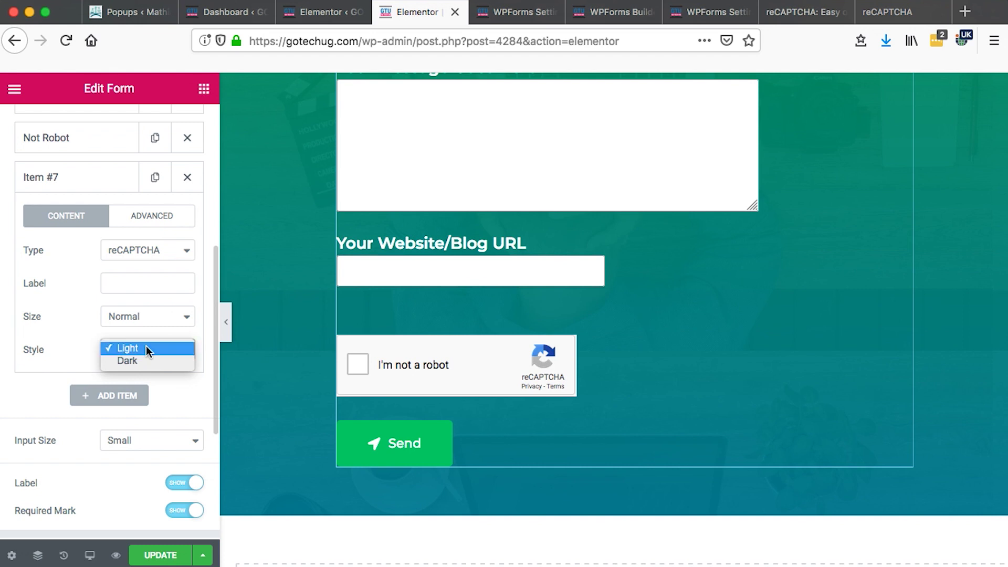
click(74, 346)
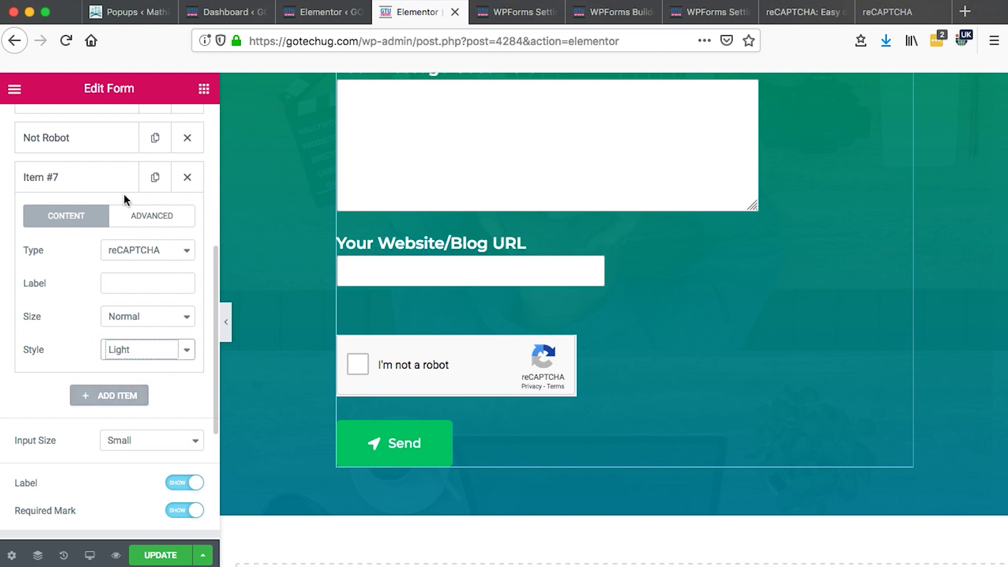
scroll(129, 322, down, 2)
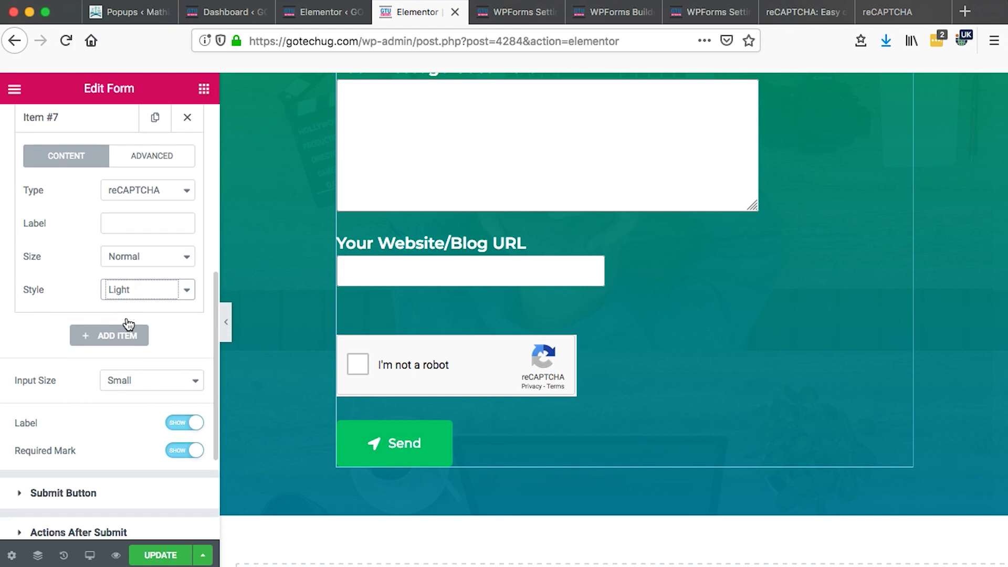
scroll(129, 323, up, 5)
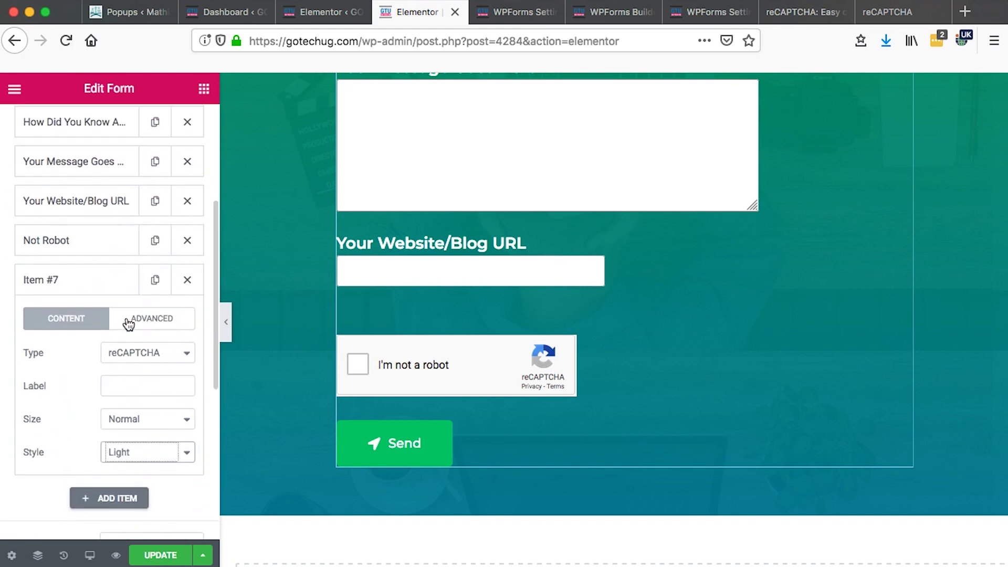
- Delete the duplicate reCAPTCHA Item #7 and exit Elementor to the WordPress dashboard
click(187, 273)
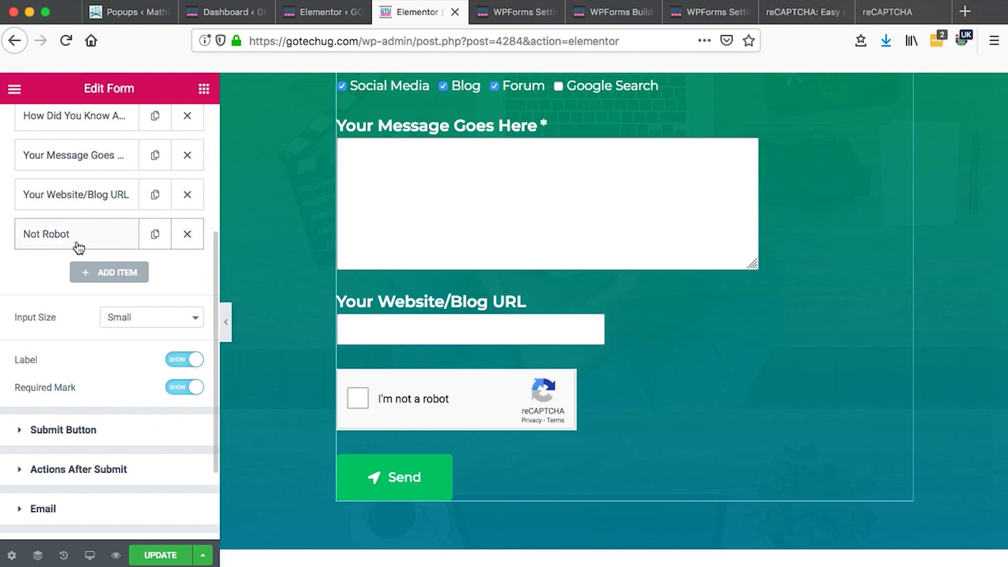
scroll(79, 234, up, 3)
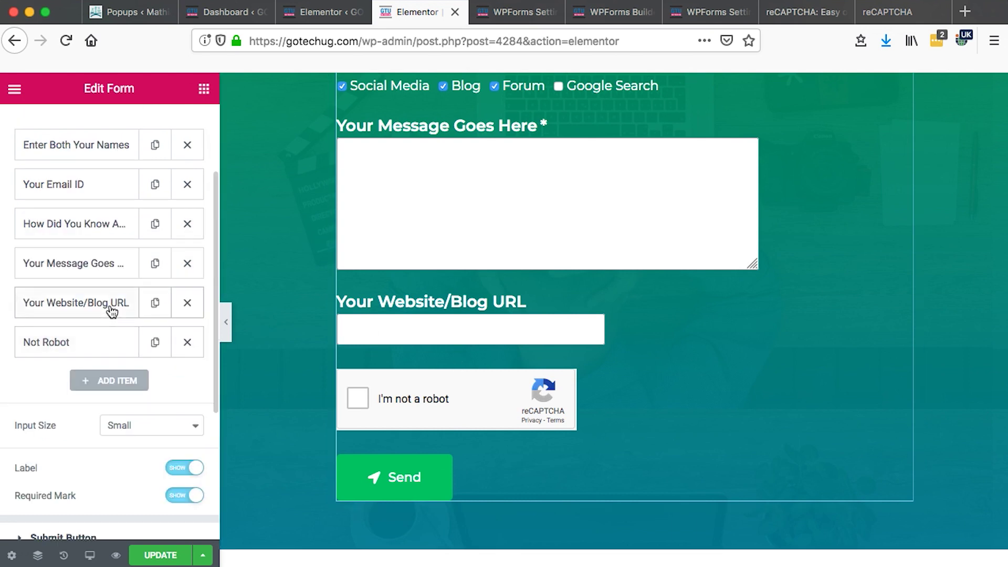
scroll(122, 397, down, 1)
scroll(121, 402, down, 3)
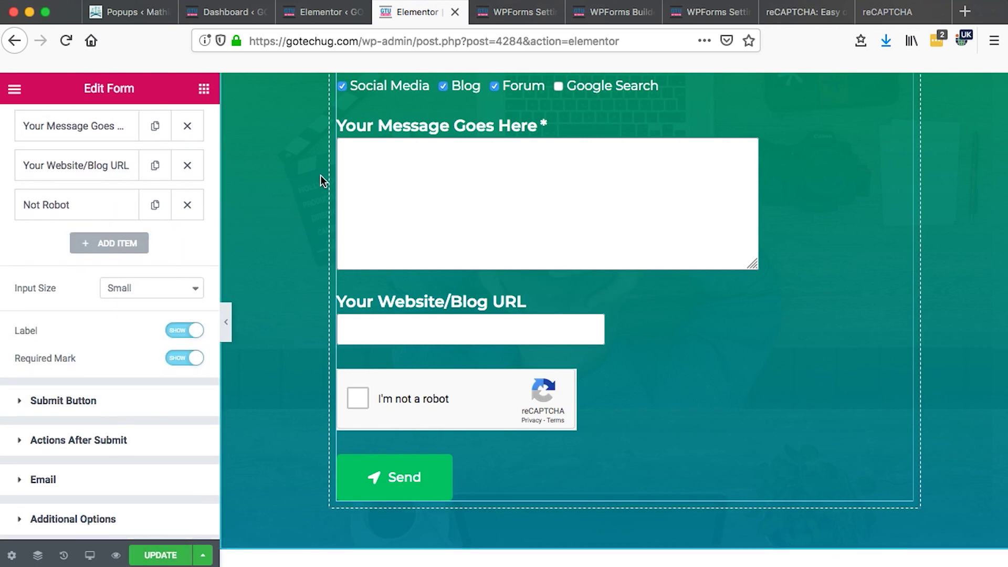
click(14, 88)
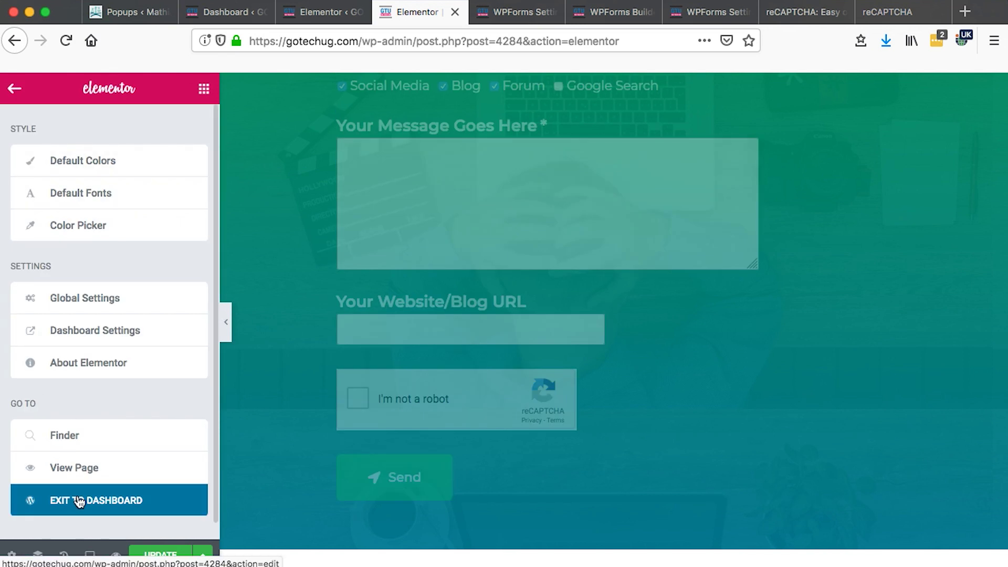
click(228, 15)
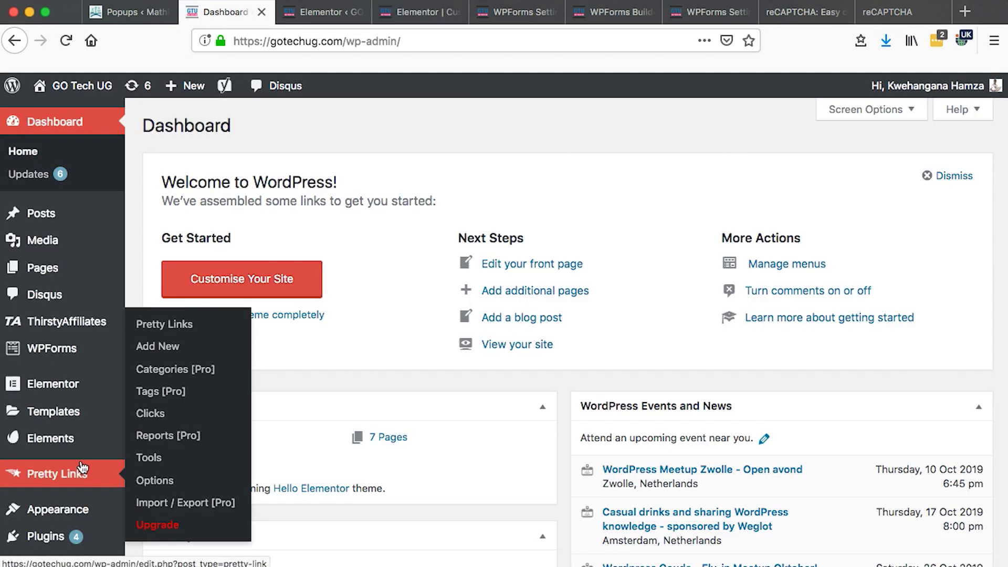
mouse_move(53, 384)
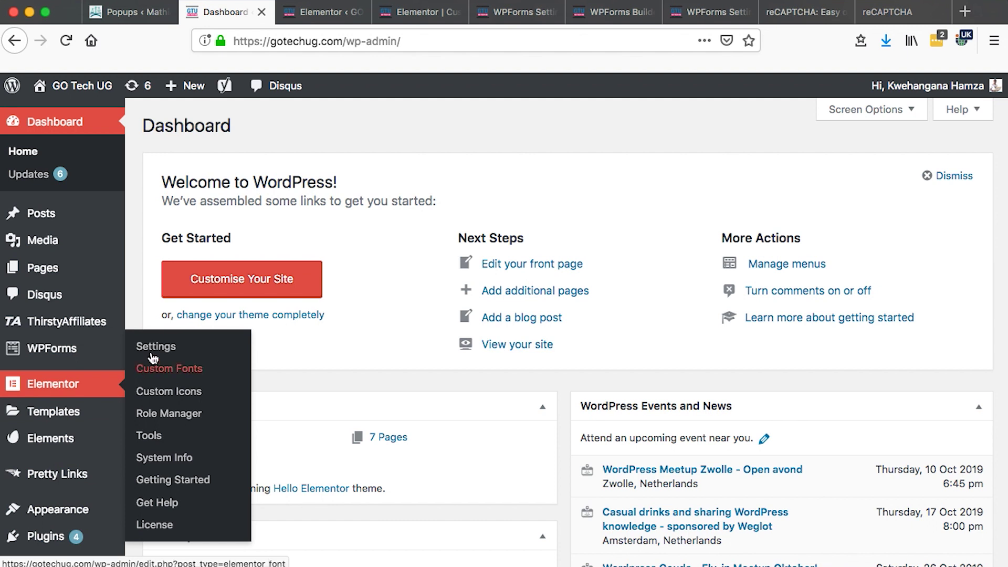
- Open Elementor Settings on the Integrations tab to see the reCAPTCHA site and secret keys
click(158, 350)
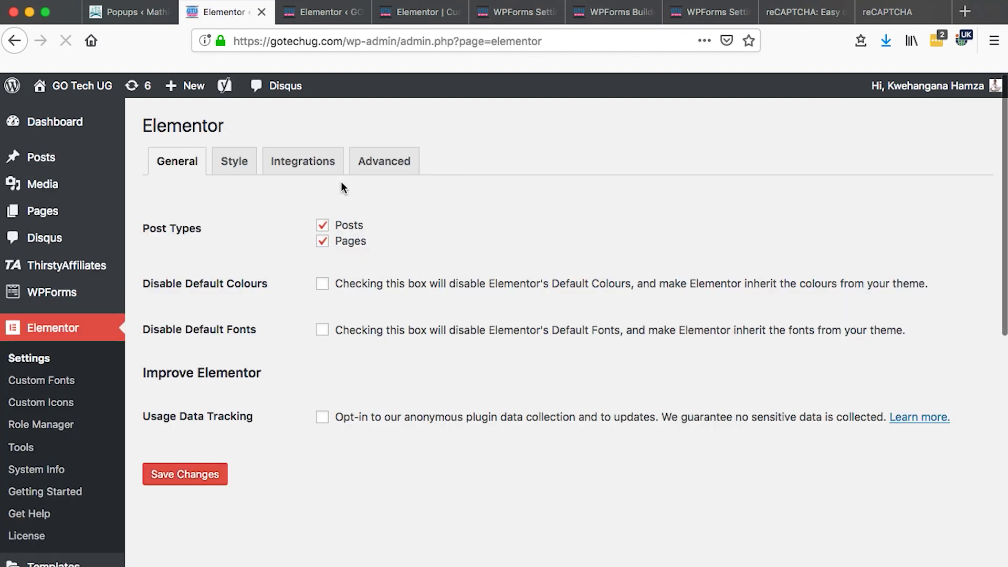
click(316, 168)
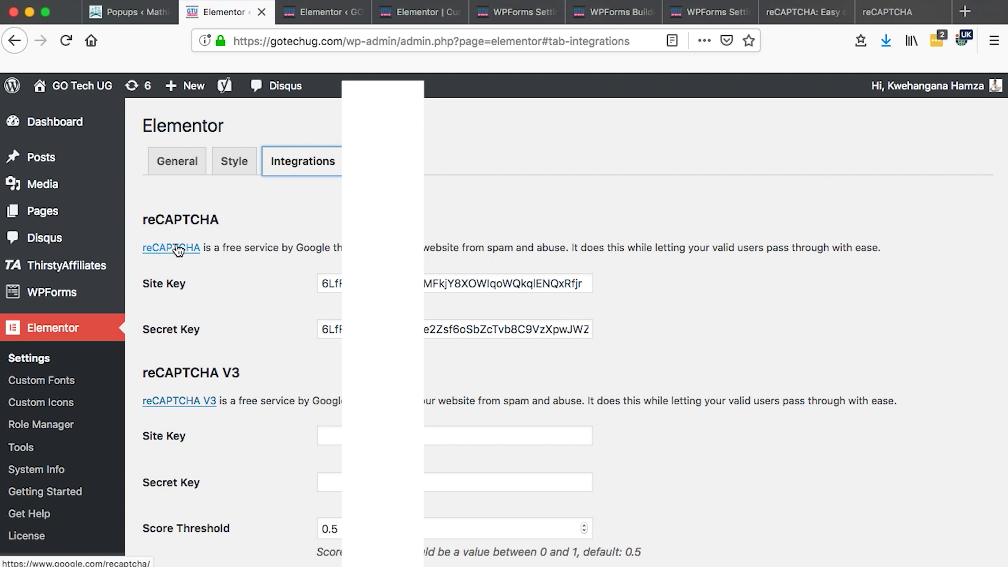
- Switch to the 'reCAPTCHA: Easy...' tab and look over the v3 bot-protection intro page
click(807, 21)
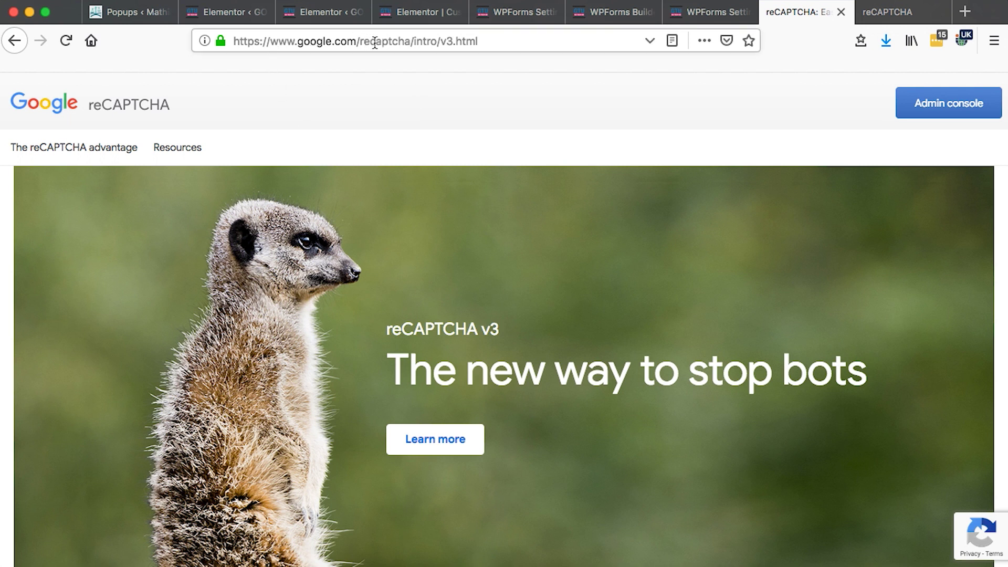
scroll(372, 366, down, 3)
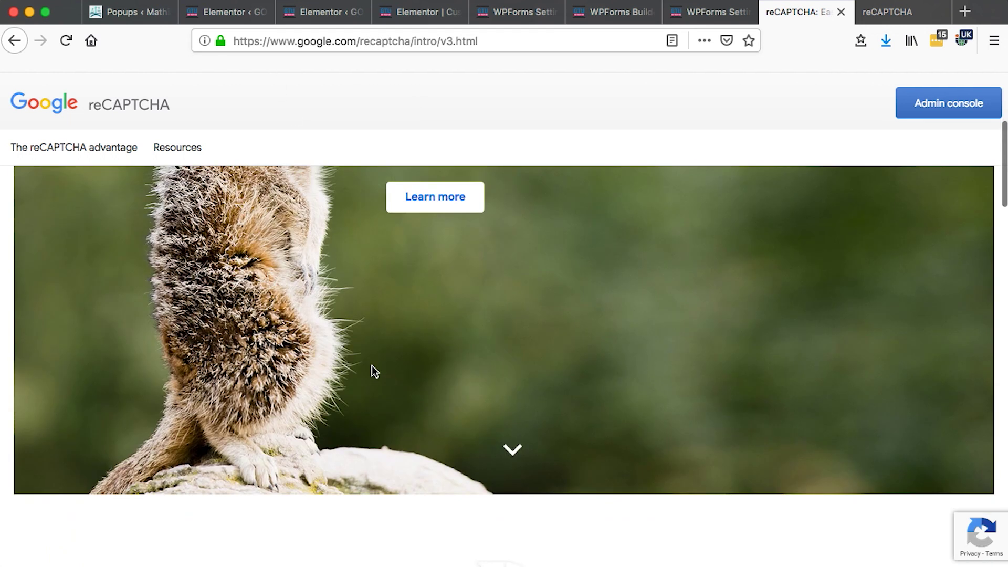
scroll(372, 366, down, 3)
scroll(372, 365, down, 3)
scroll(375, 372, down, 3)
scroll(374, 372, down, 3)
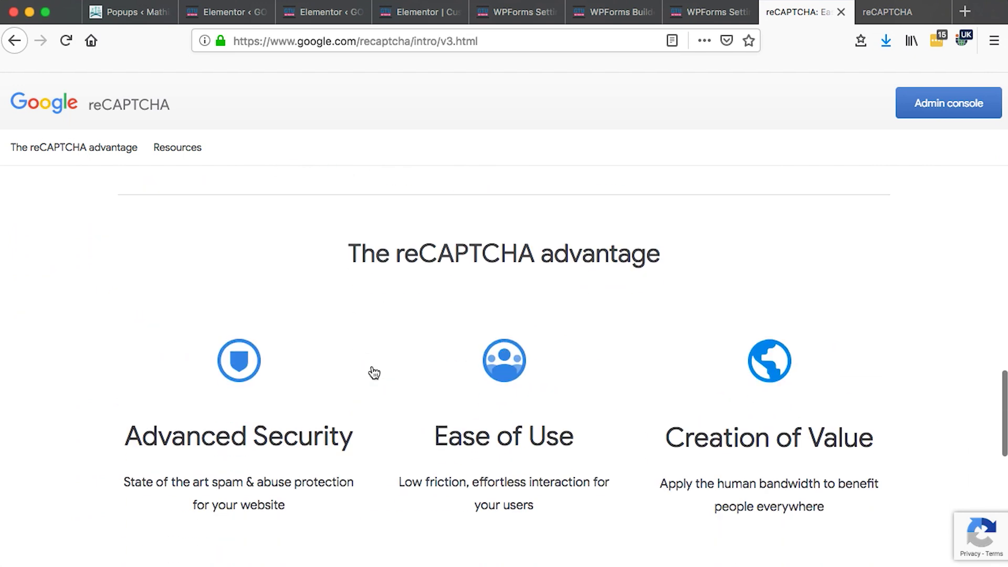
scroll(375, 371, down, 3)
scroll(372, 365, down, 3)
scroll(372, 366, down, 2)
scroll(372, 370, up, 5)
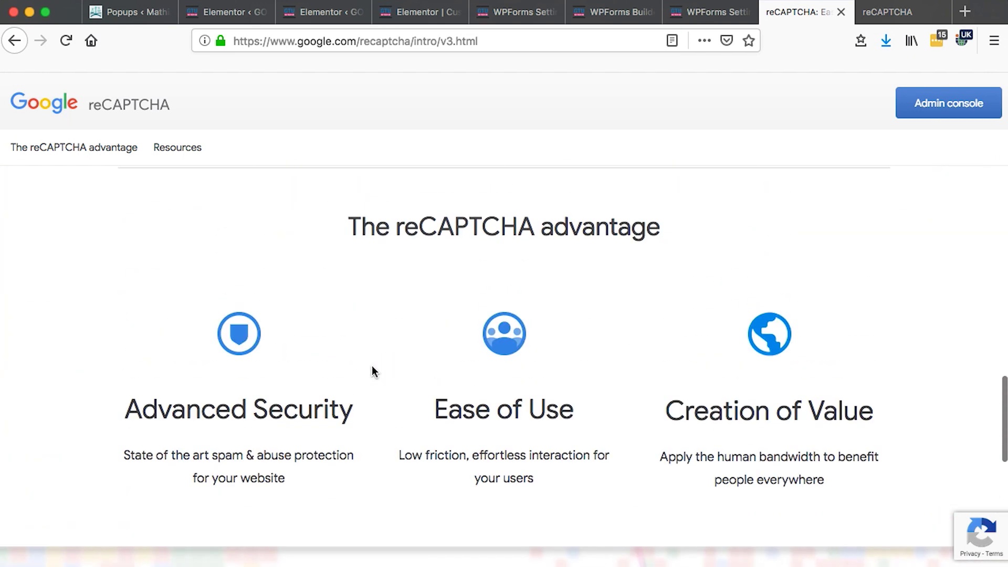
scroll(373, 370, up, 3)
scroll(372, 370, down, 1)
scroll(372, 371, up, 1)
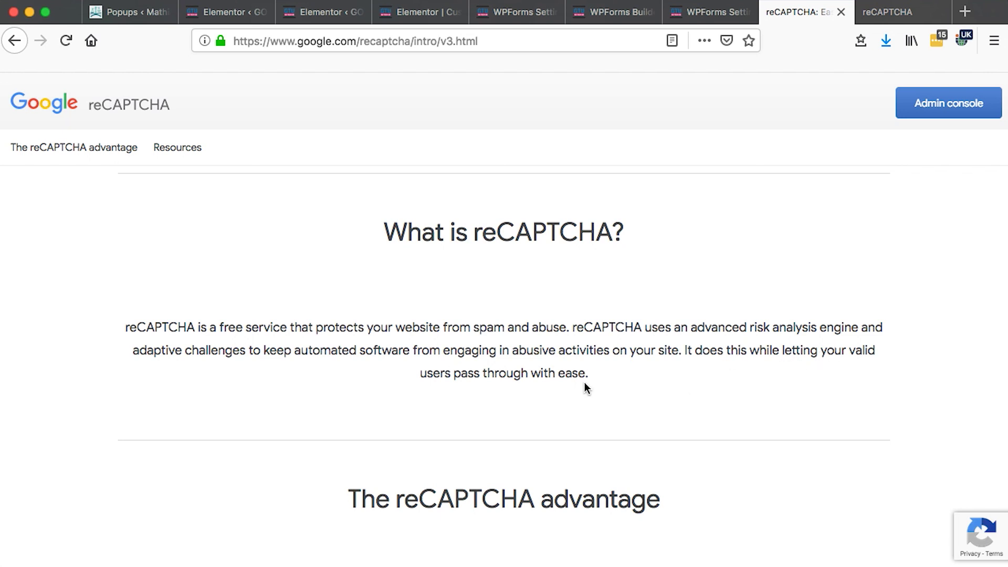
scroll(585, 382, up, 3)
scroll(585, 383, up, 5)
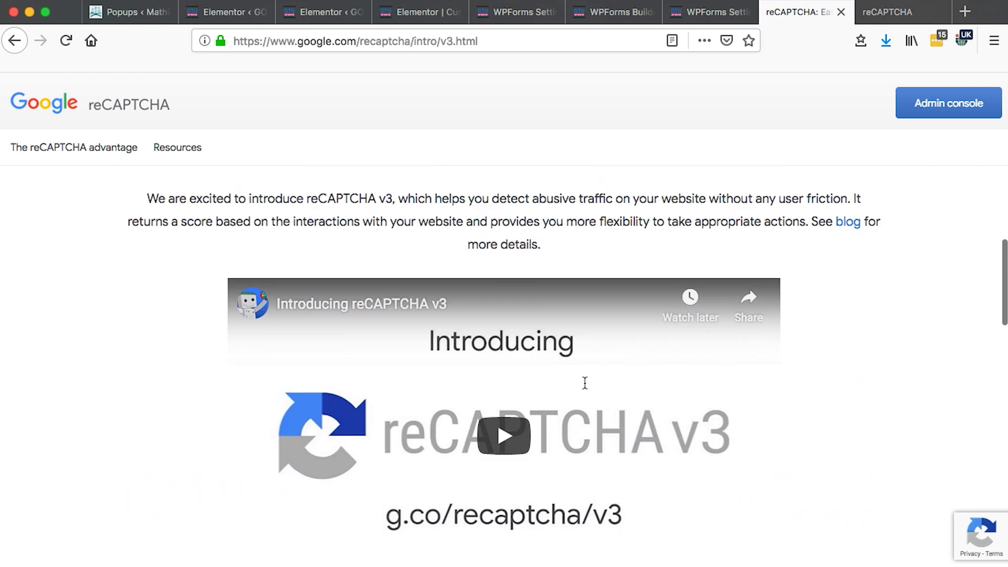
scroll(585, 382, up, 5)
scroll(585, 382, up, 3)
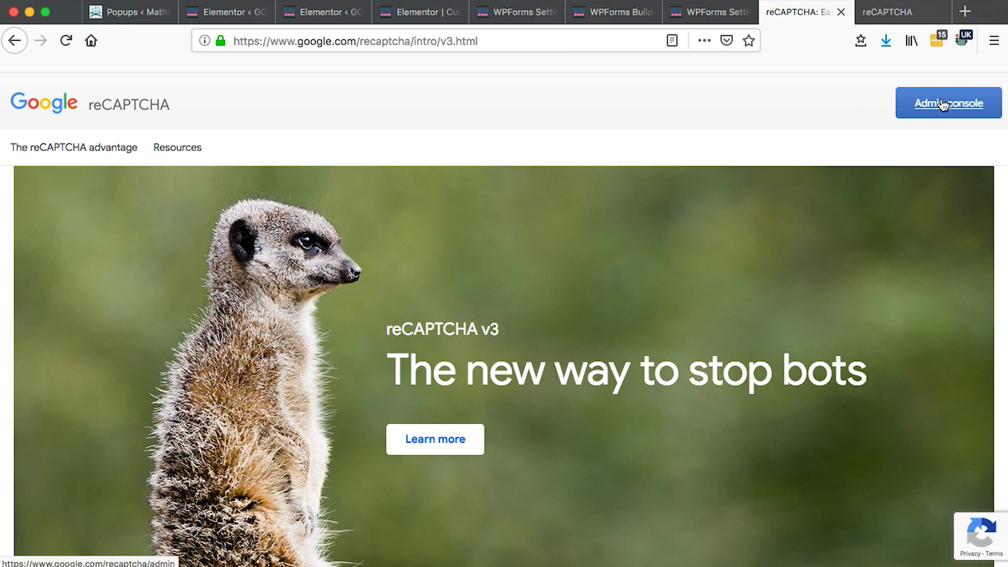
- Begin registering a new site labelled magareports.cloud and choose reCAPTCHA v2
click(878, 14)
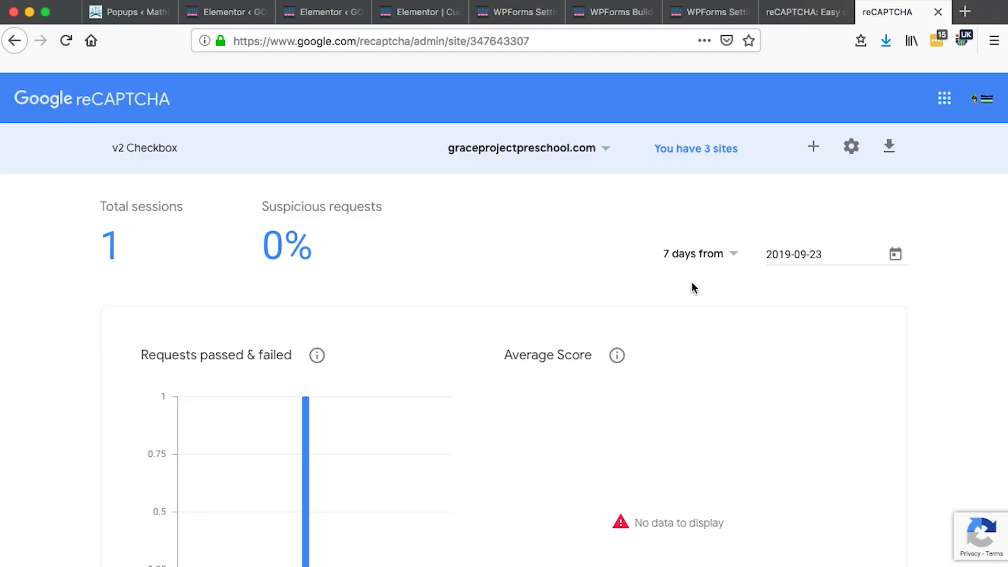
click(812, 150)
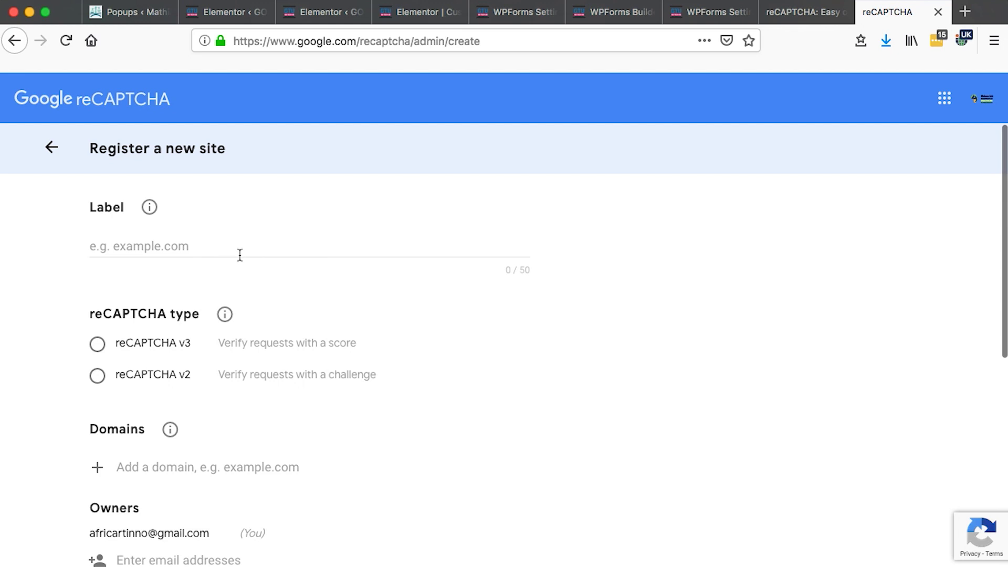
click(233, 246)
text(magare)
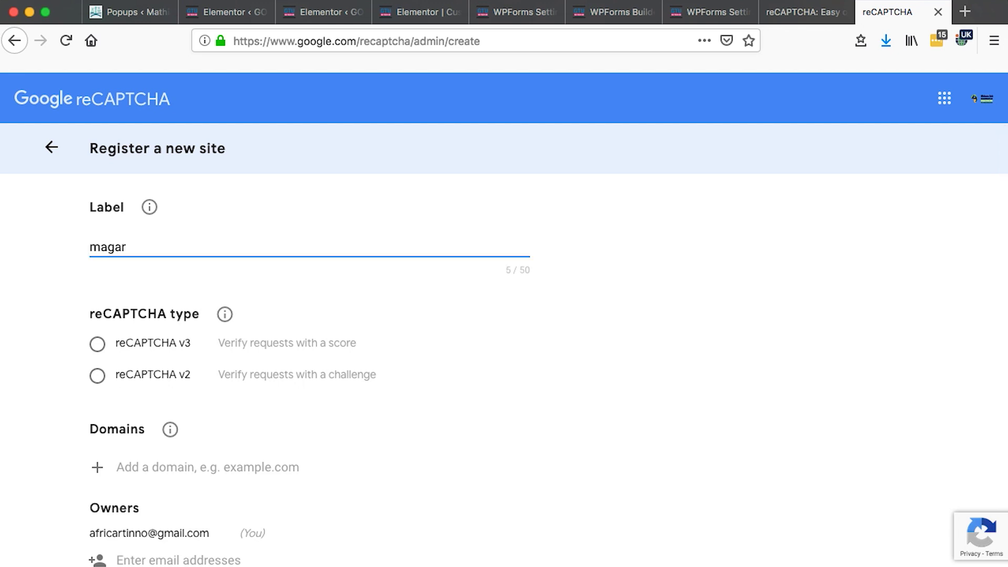
text(eports.c)
text(loud)
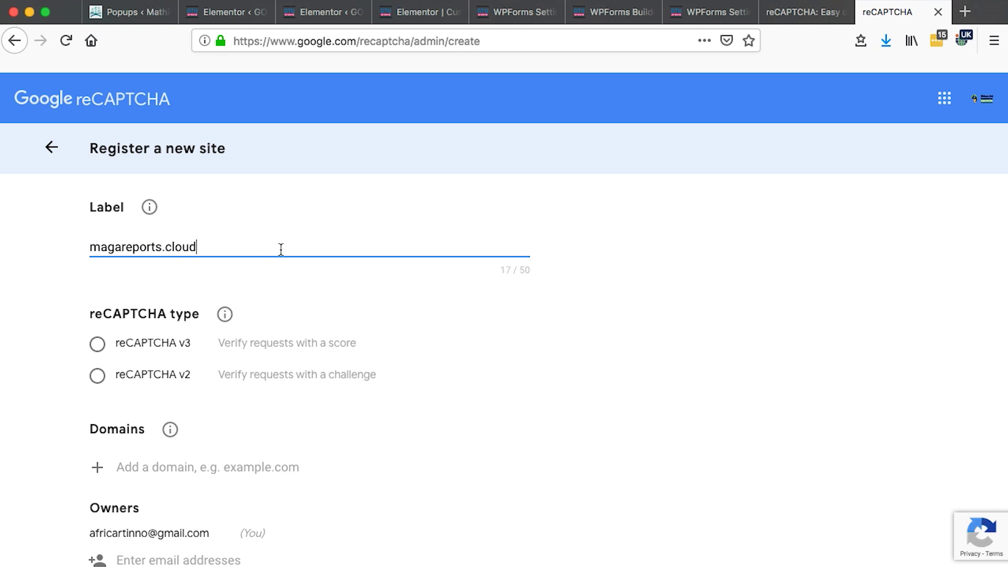
scroll(341, 280, down, 2)
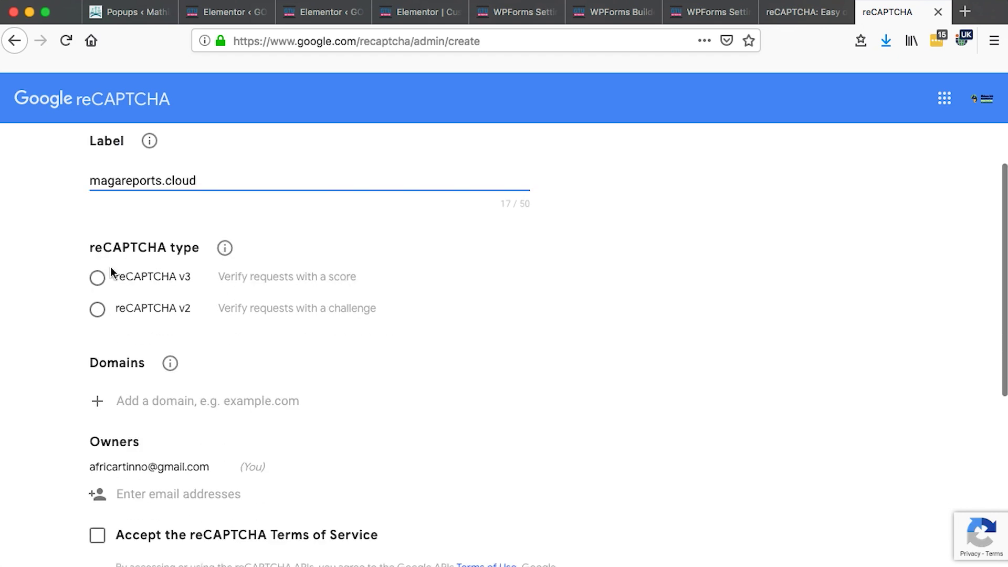
click(98, 309)
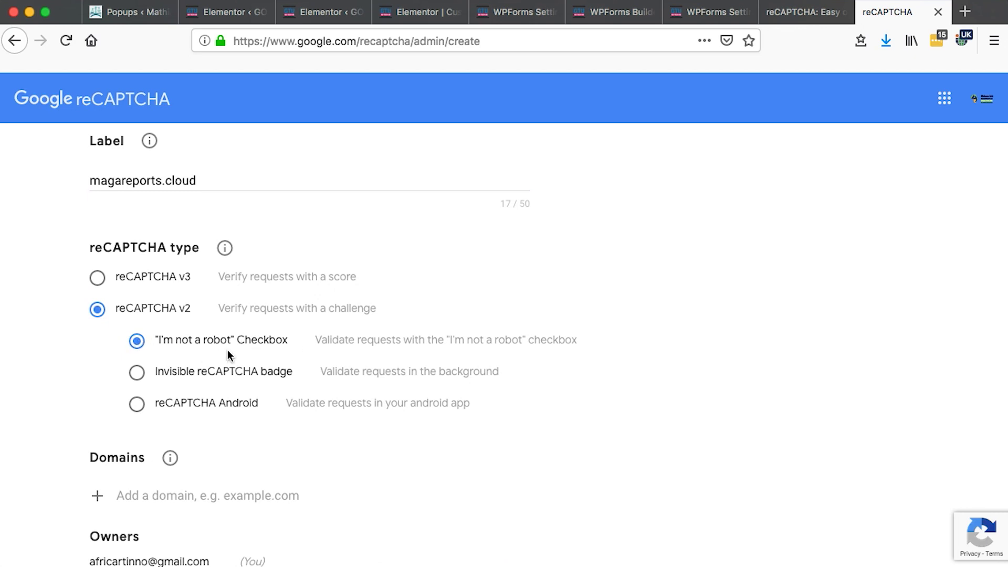
scroll(393, 381, down, 2)
- Add magareports.cloud as the domain, accept the Terms of Service and submit
click(393, 387)
scroll(394, 381, down, 3)
scroll(244, 331, up, 3)
scroll(244, 328, up, 1)
triple_click(173, 157)
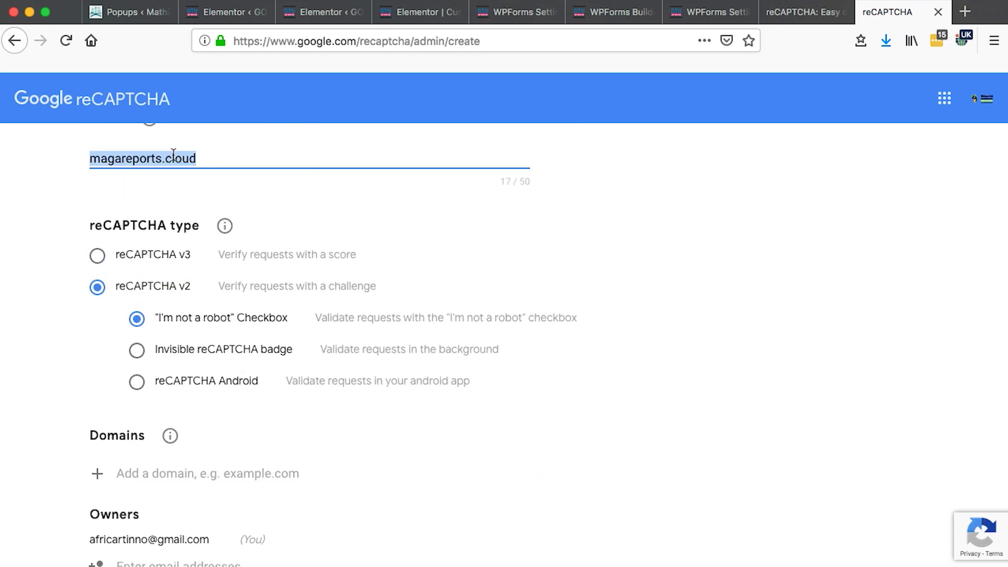
key(super+c)
scroll(173, 182, down, 5)
click(187, 229)
key(super+v)
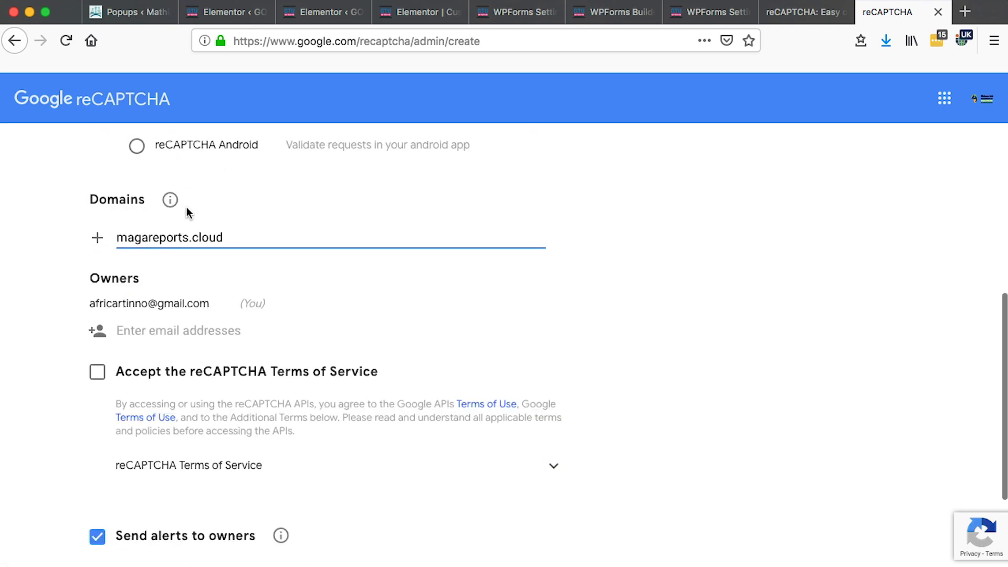
click(97, 372)
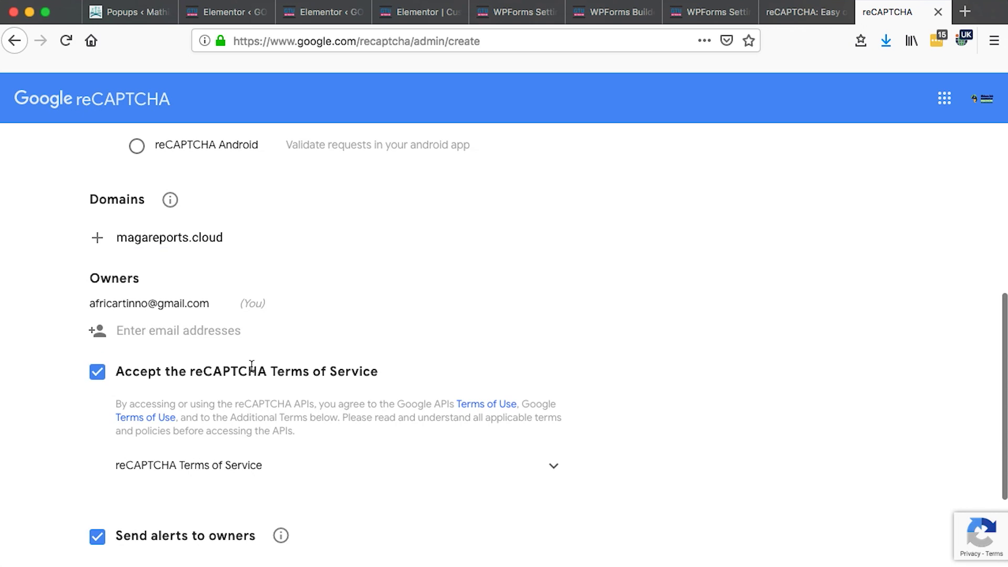
scroll(284, 376, down, 3)
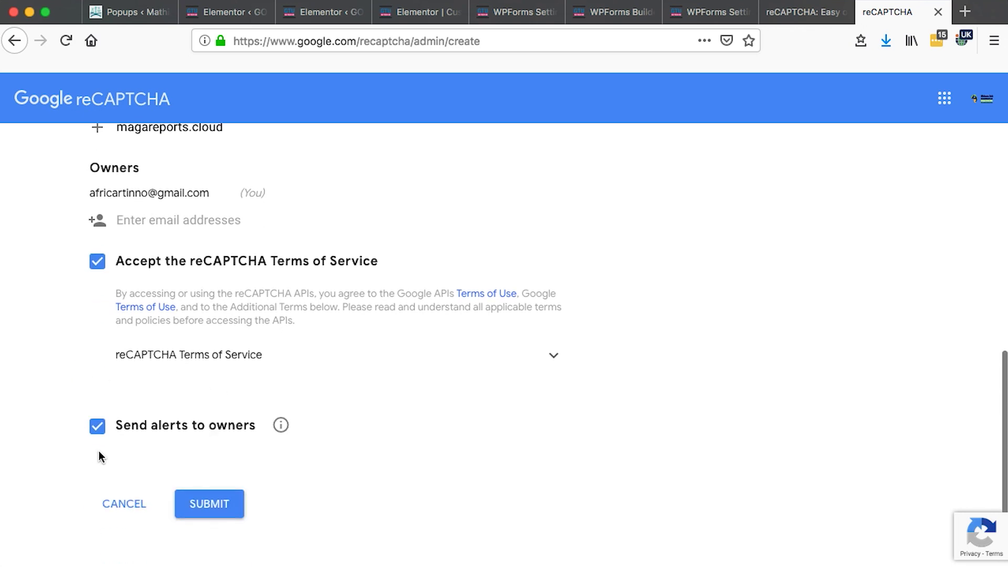
click(205, 513)
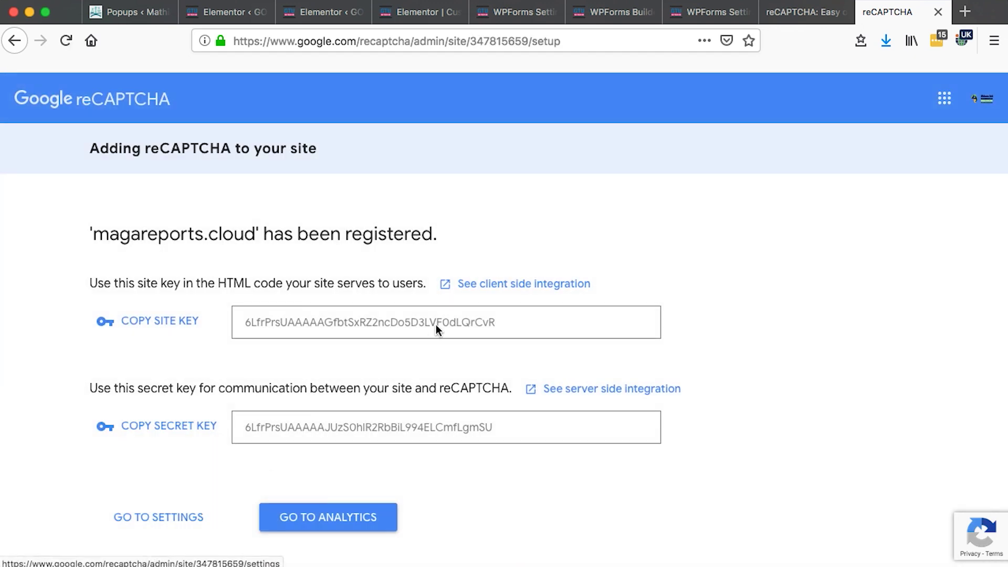
- Replace the old WPForms Site Key with the newly issued magareports.cloud site key
drag(245, 322, 496, 331)
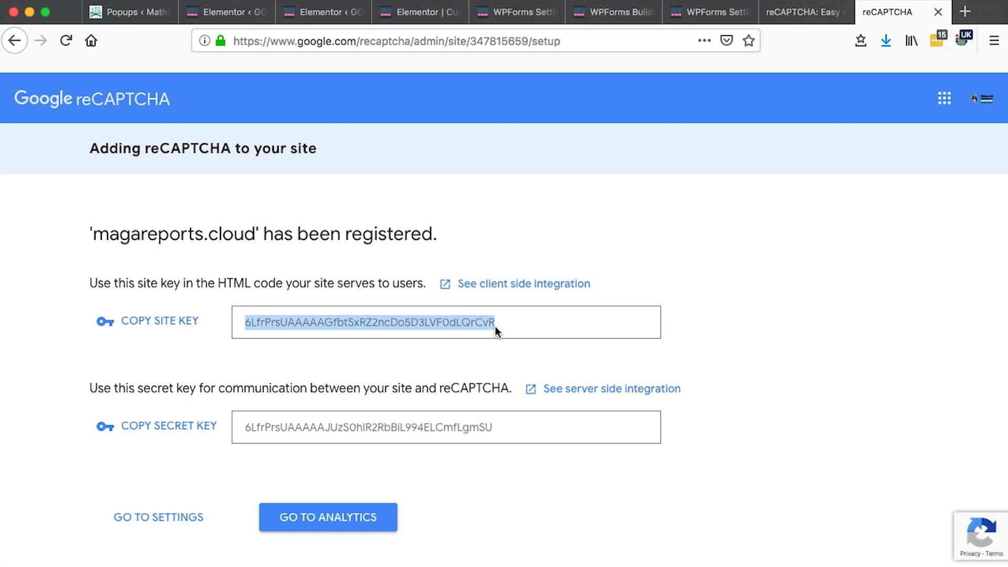
click(505, 13)
triple_click(353, 279)
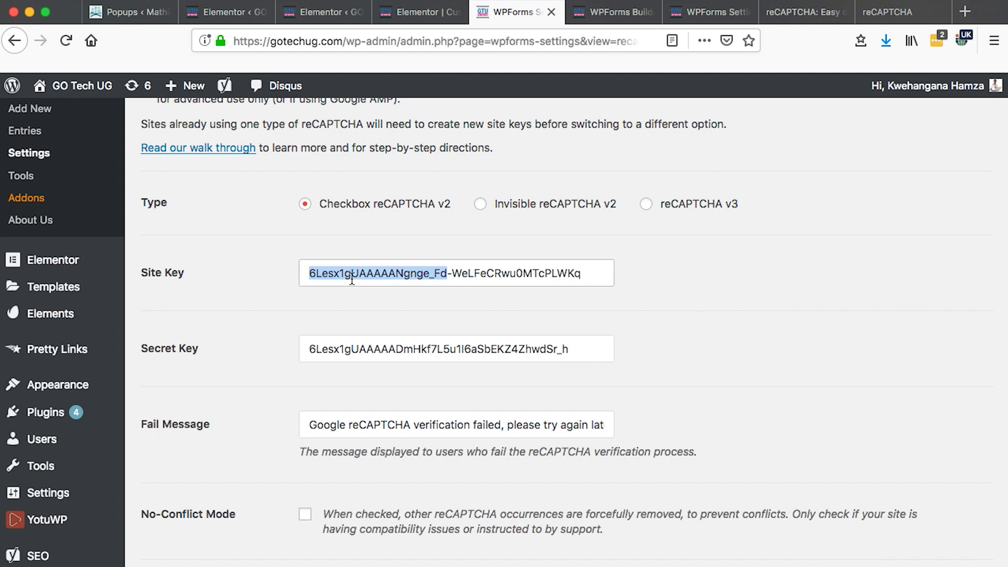
key(ctrl+v)
key(Tab)
- Copy the new magareports.cloud secret key and paste it into the WPForms Secret Key
click(888, 12)
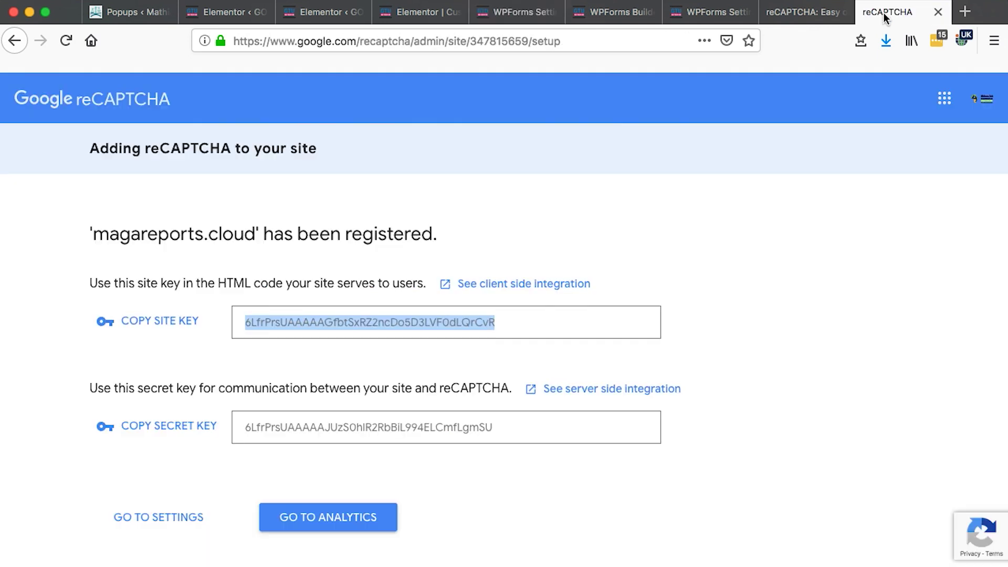
click(368, 427)
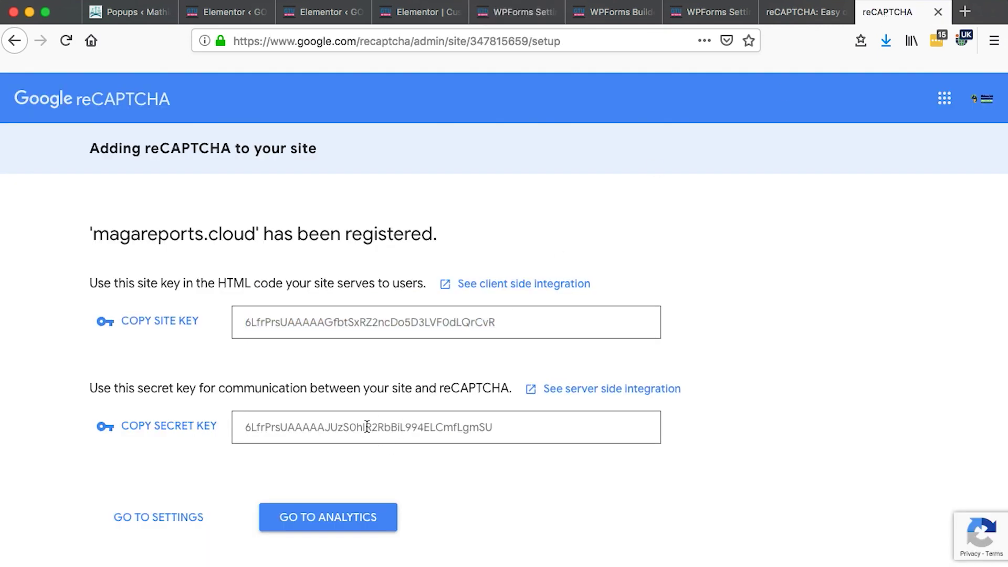
click(149, 434)
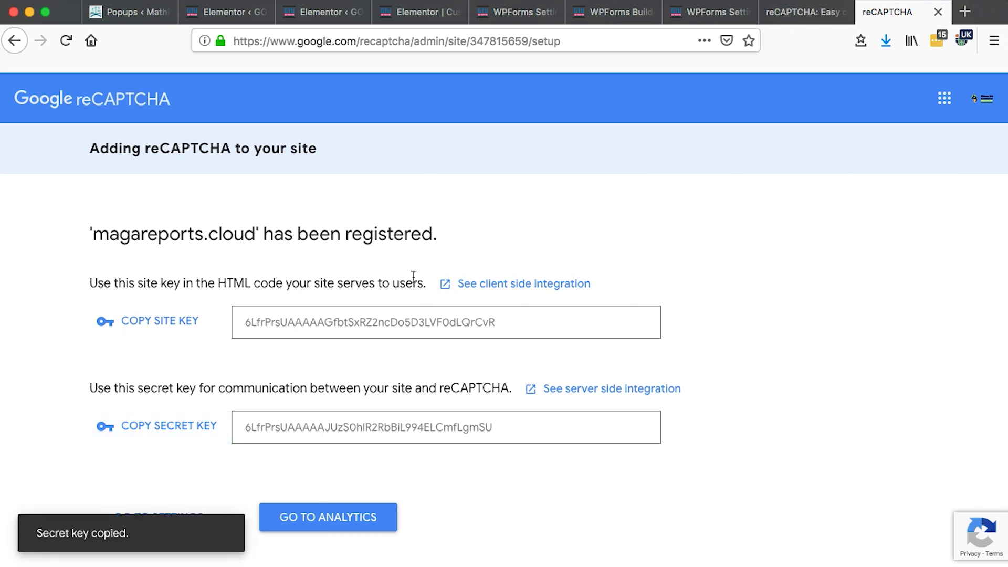
click(519, 21)
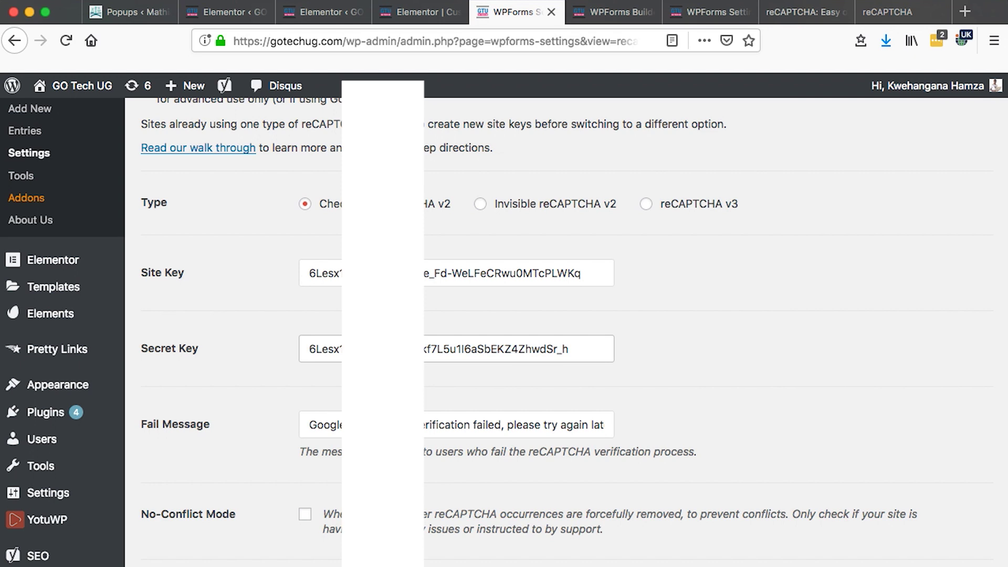
key(super+v)
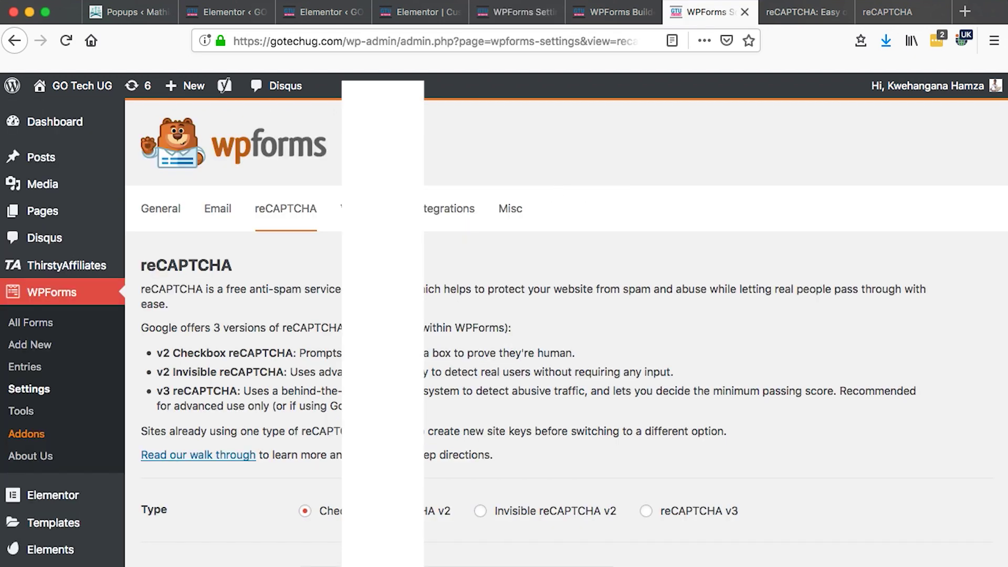
- Enter the Google reCAPTCHA site key and secret key into Elementor's Integrations reCAPTCHA fields
click(235, 18)
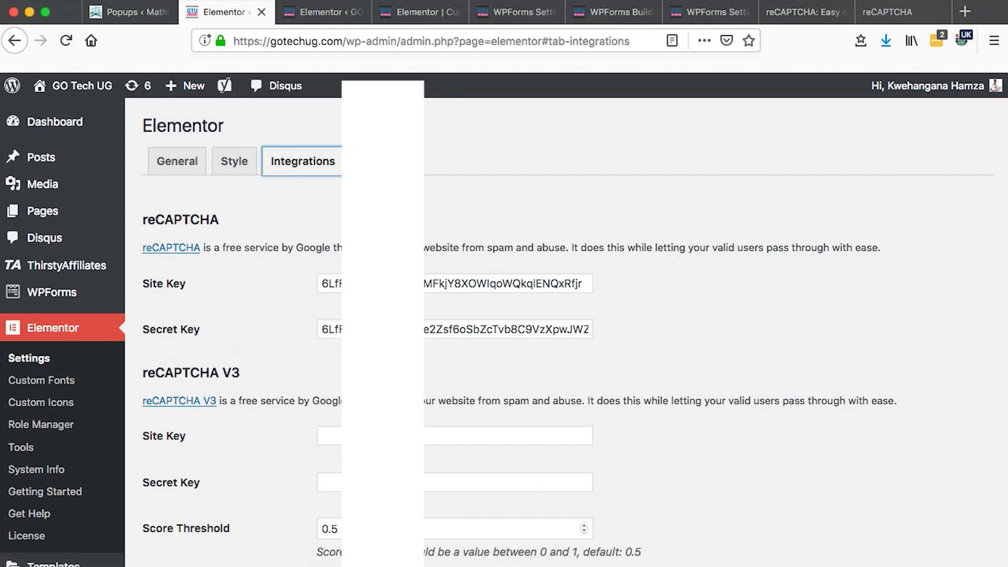
click(504, 284)
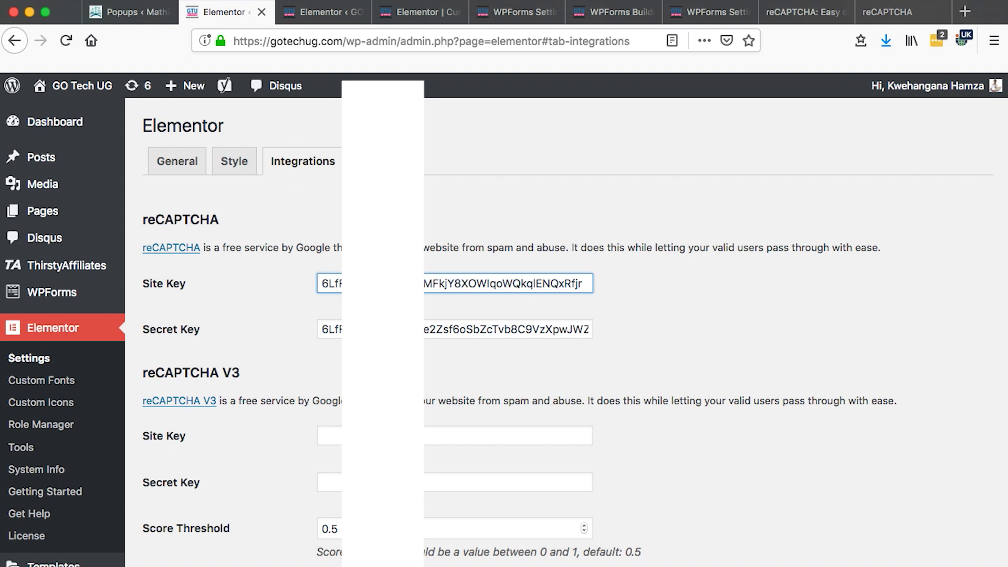
key(Tab)
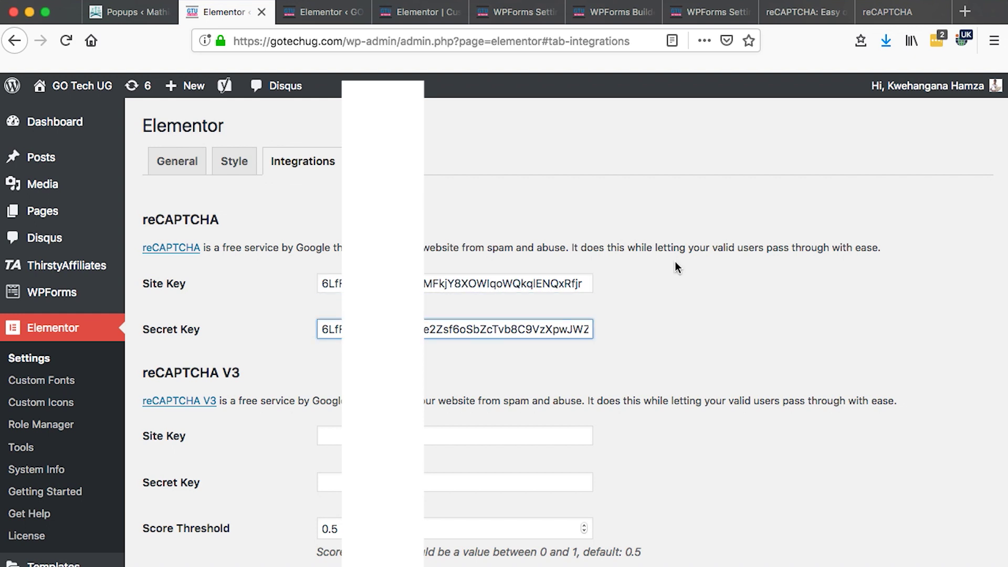
click(914, 15)
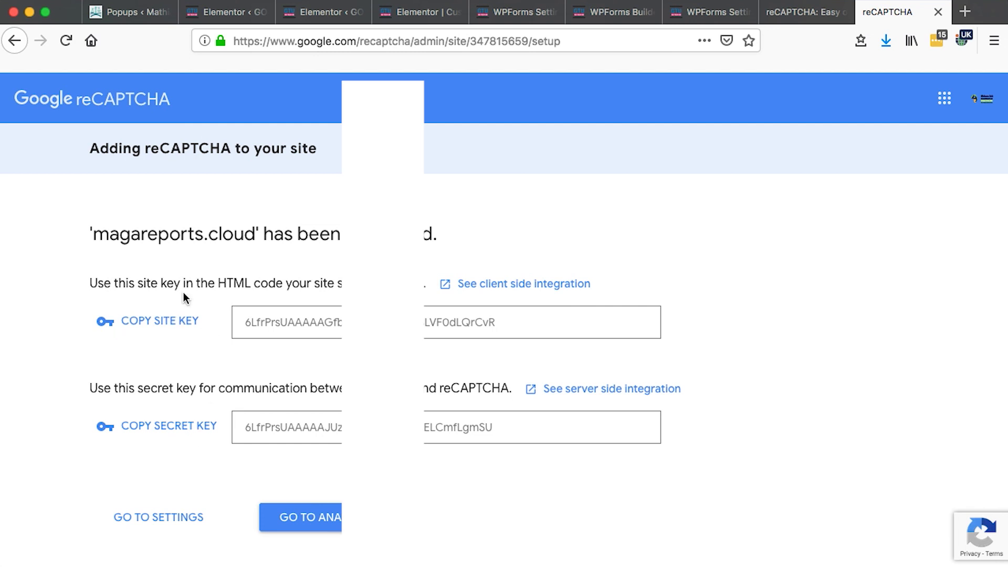
click(322, 11)
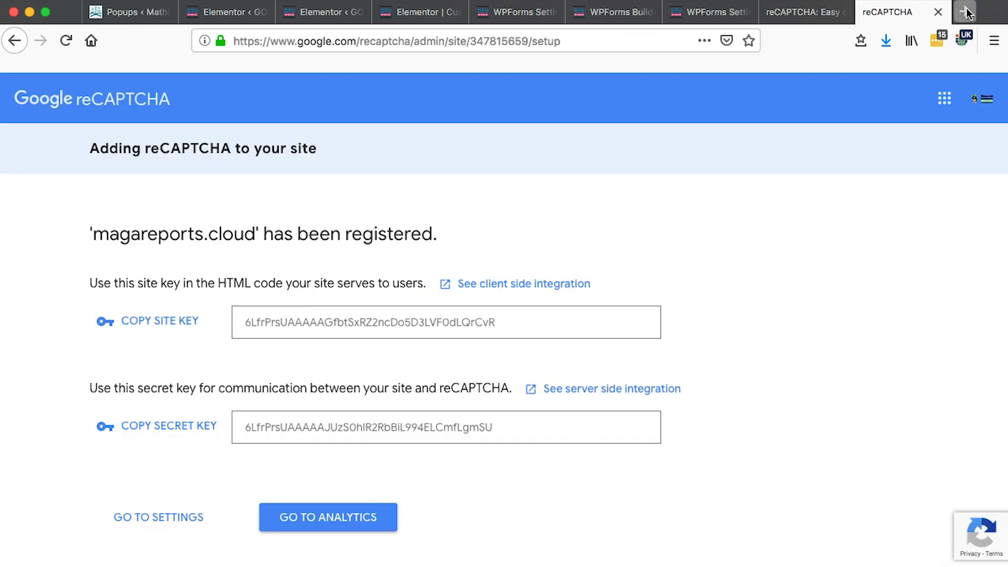
- Open gotechug.com in a new tab and check the Contact form for the reCAPTCHA box
click(964, 12)
text(gotechug.com/blog/)
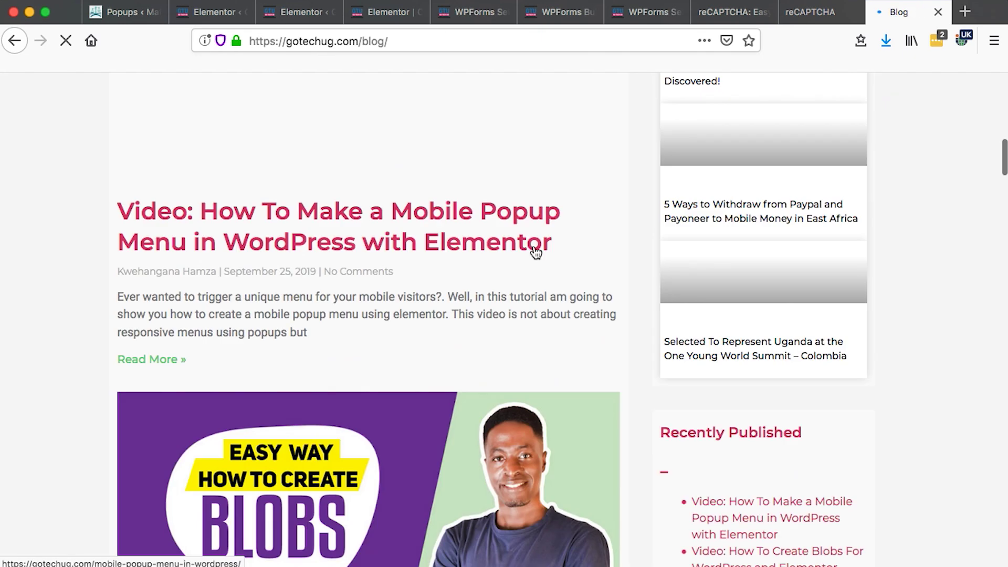
scroll(534, 250, down, 10)
scroll(536, 250, down, 5)
scroll(535, 251, down, 5)
scroll(533, 252, down, 5)
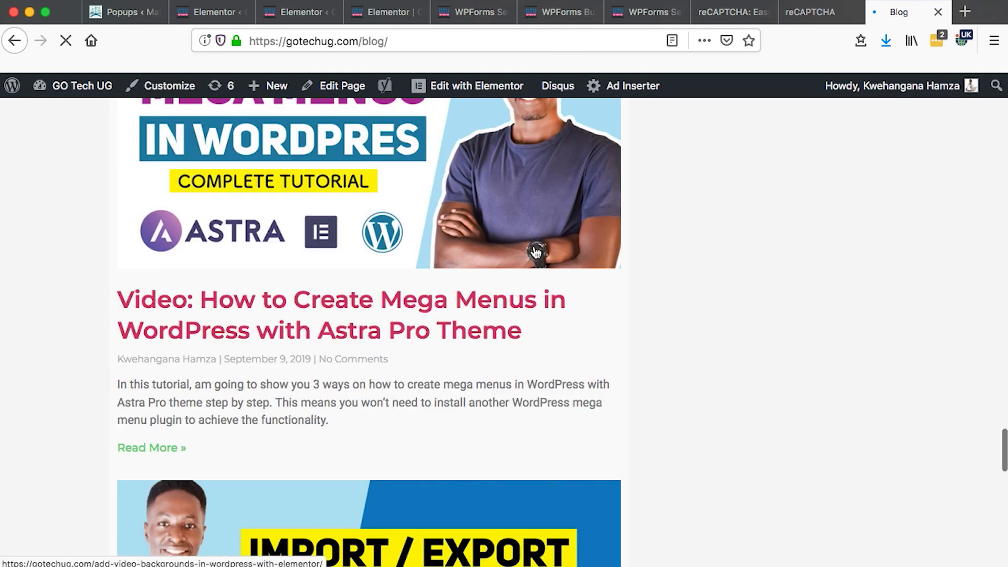
scroll(588, 540, down, 5)
click(588, 536)
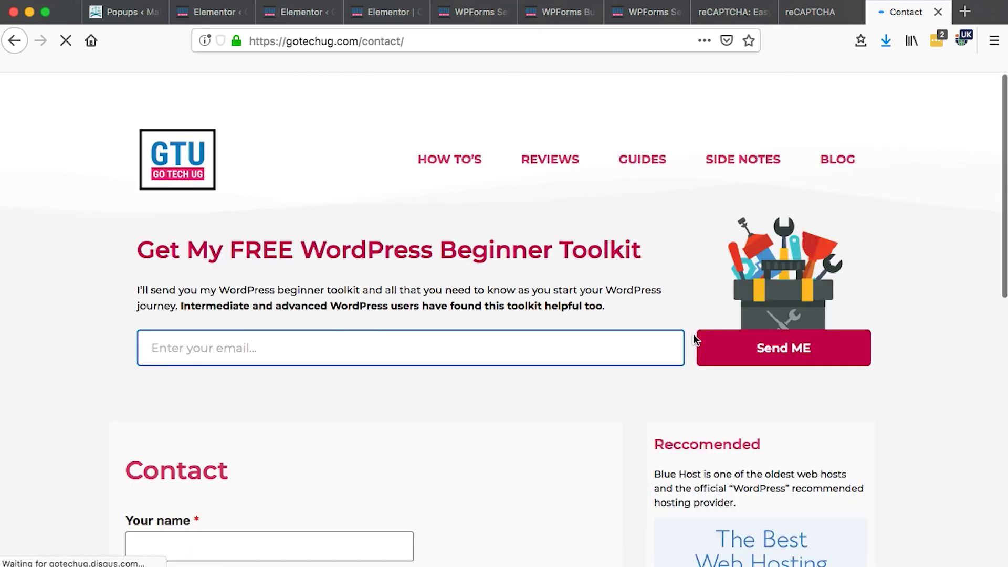
scroll(545, 406, down, 5)
scroll(544, 407, down, 3)
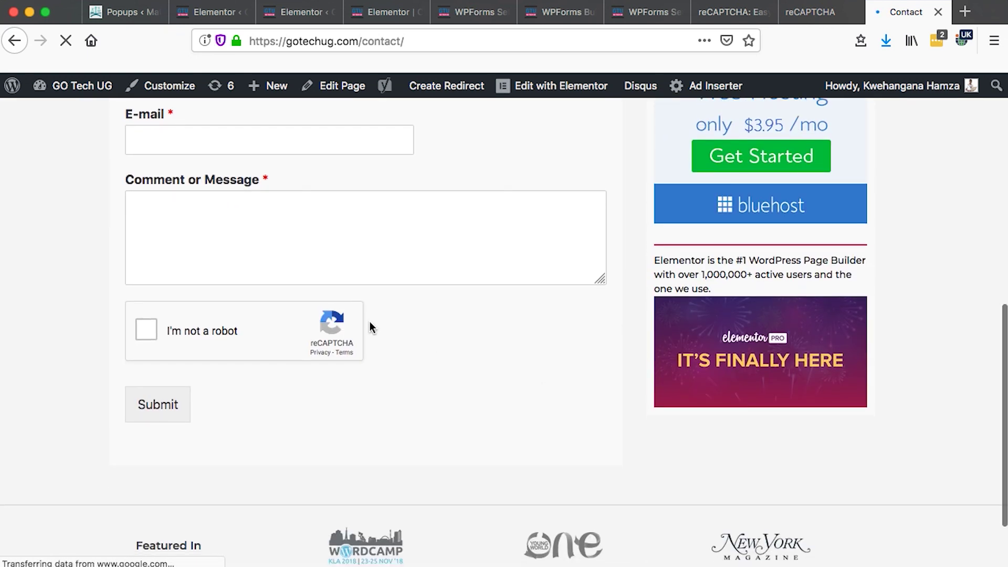
scroll(159, 312, up, 4)
click(159, 315)
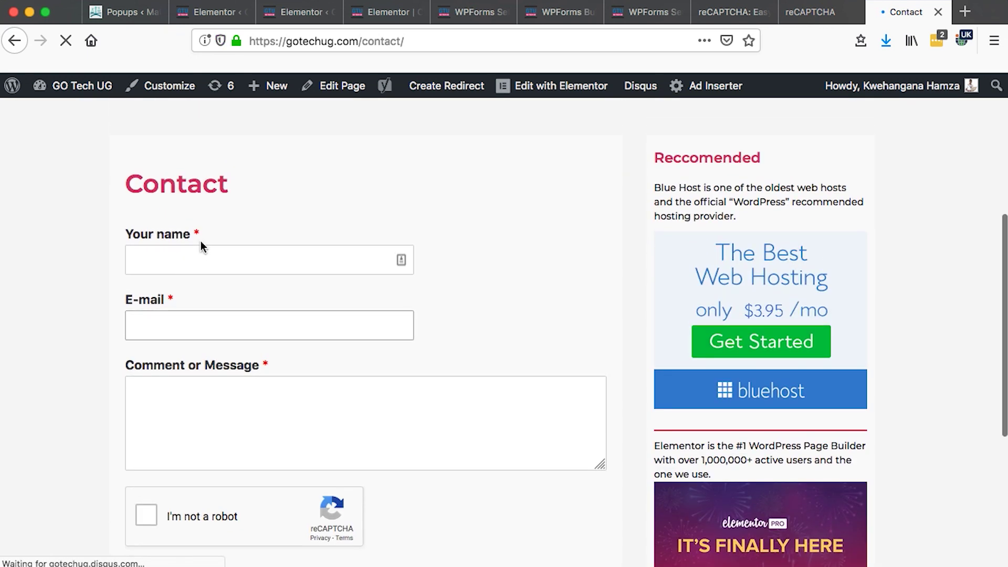
scroll(181, 326, down, 2)
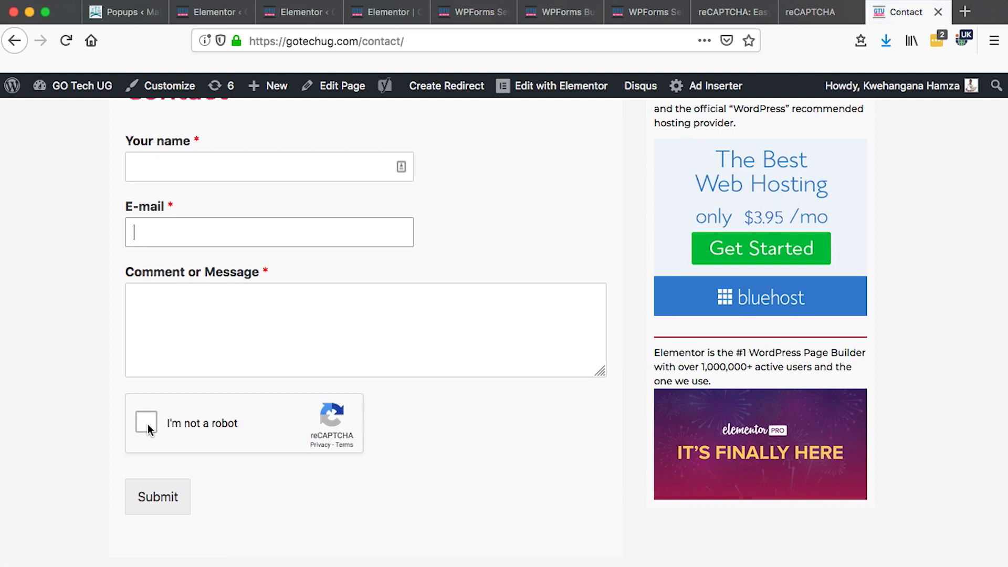
scroll(402, 435, up, 5)
scroll(402, 435, down, 3)
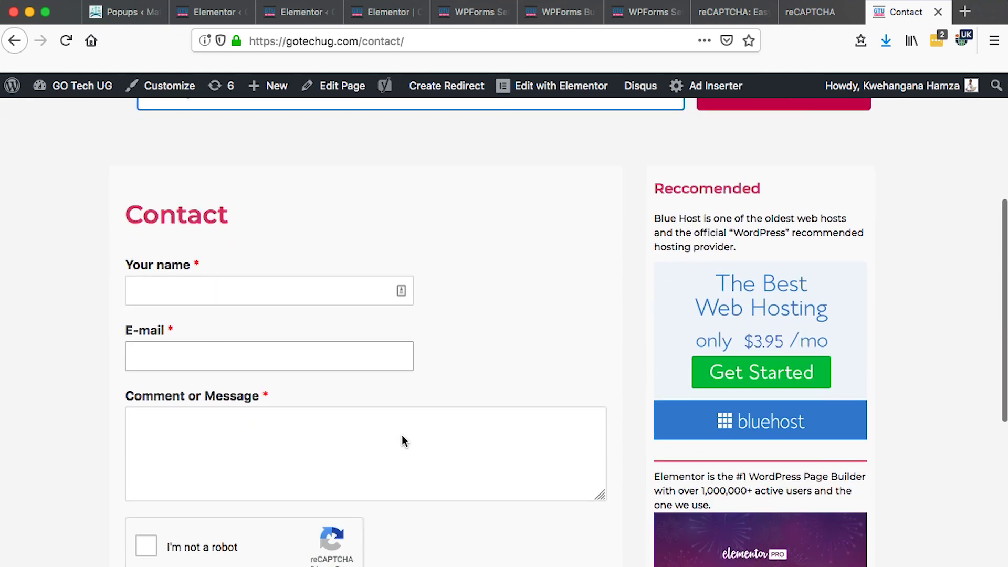
scroll(402, 436, down, 1)
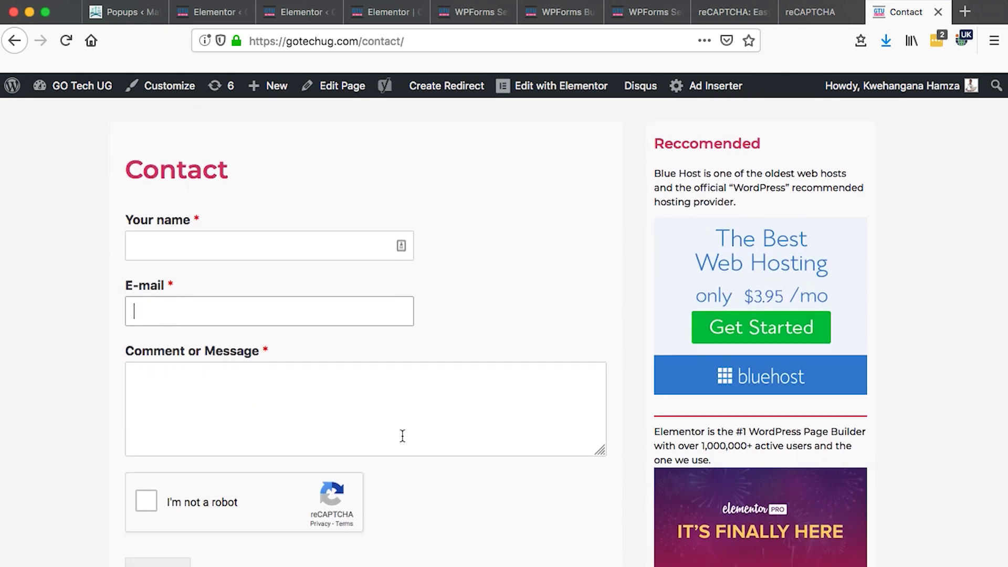
scroll(401, 436, down, 5)
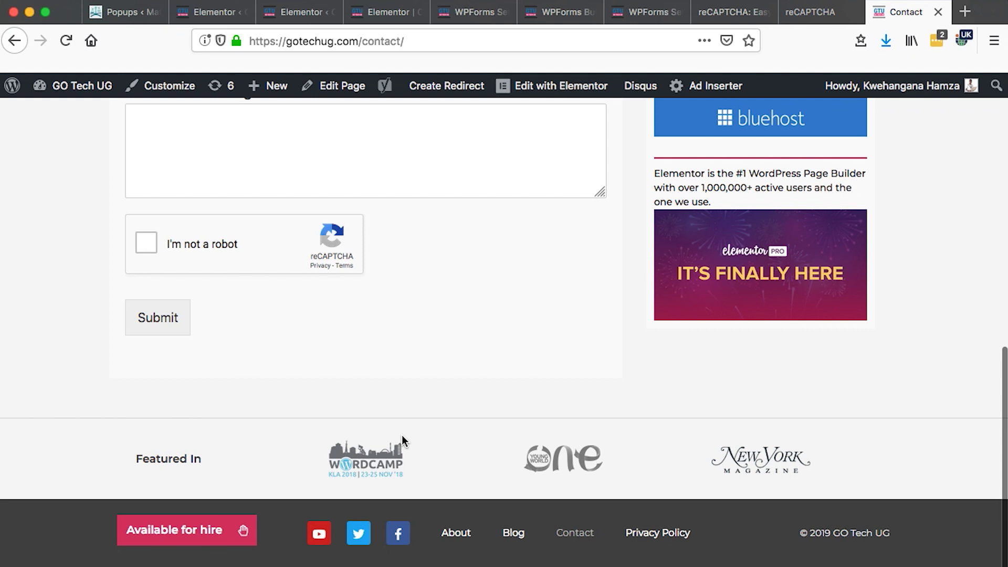
scroll(403, 436, up, 1)
scroll(402, 436, up, 5)
scroll(402, 436, up, 2)
scroll(402, 441, up, 2)
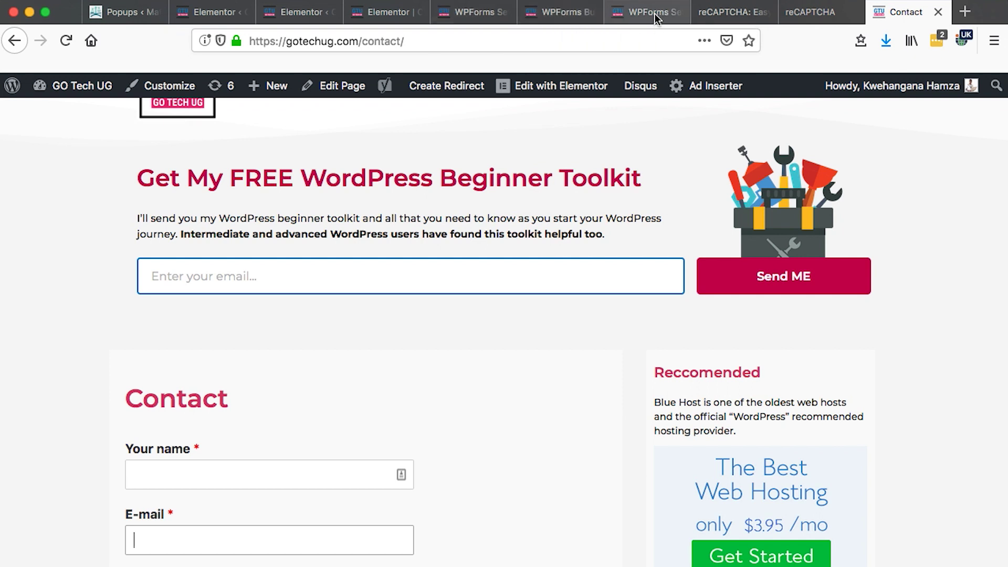
- Switch to the 'reCAPTCHA: Easy on Humans' browser tab
click(730, 15)
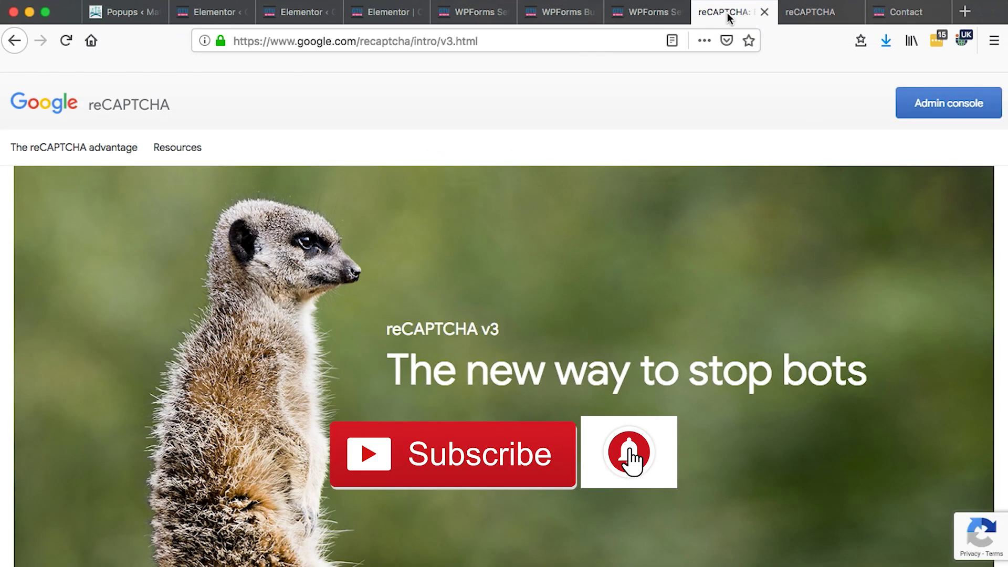